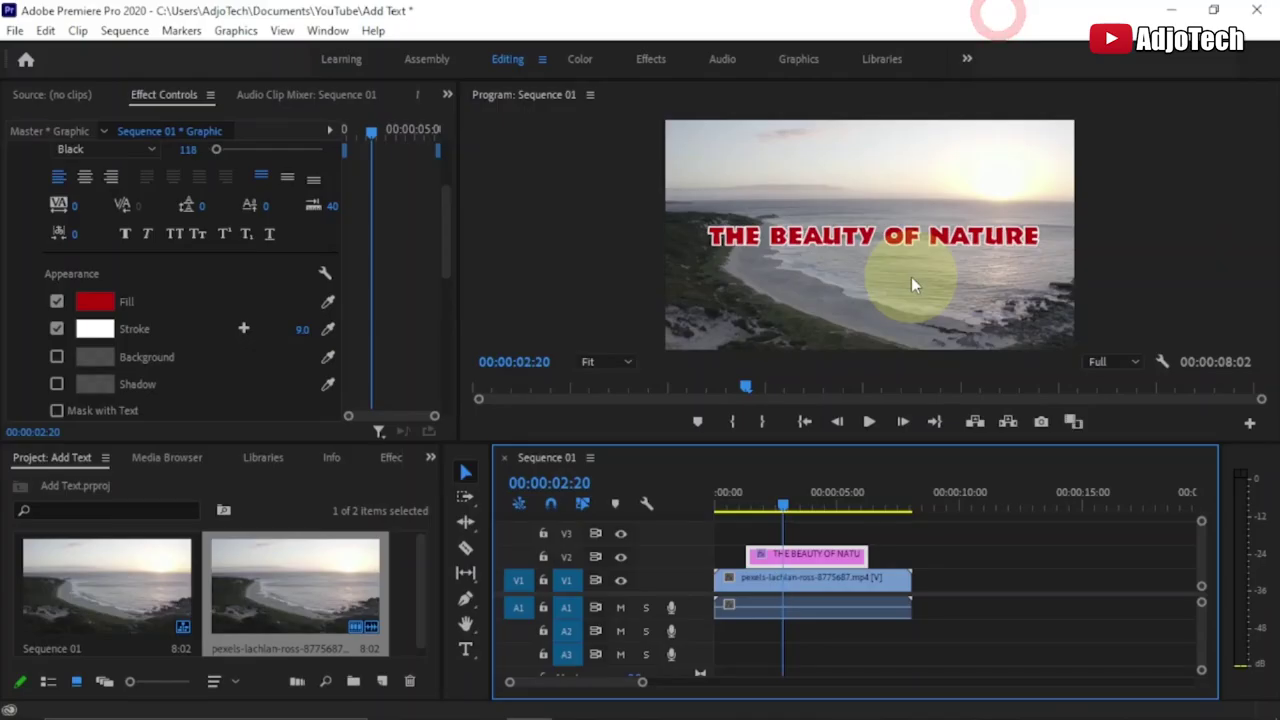
Play through the start of the sequence to preview the old red title.
{"action": "left_click_drag", "start_coordinate": [772, 502], "coordinate": [742, 520]}
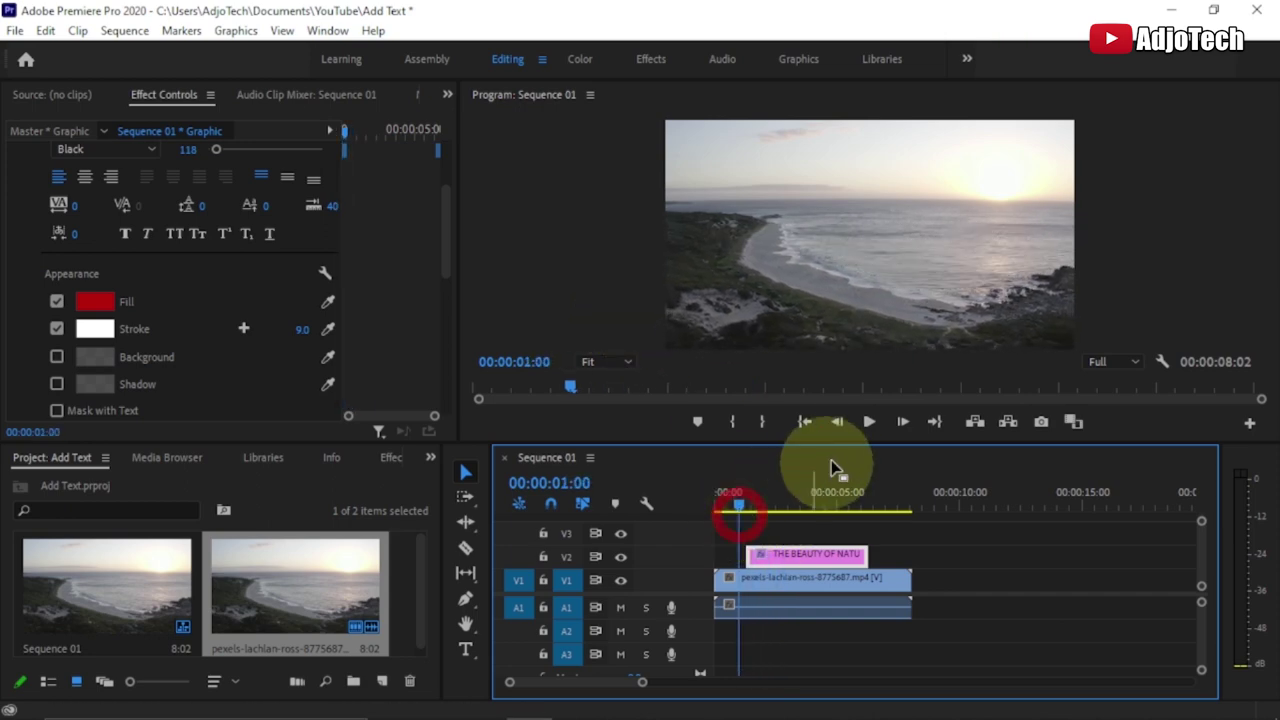
{"action": "left_click", "coordinate": [869, 421]}
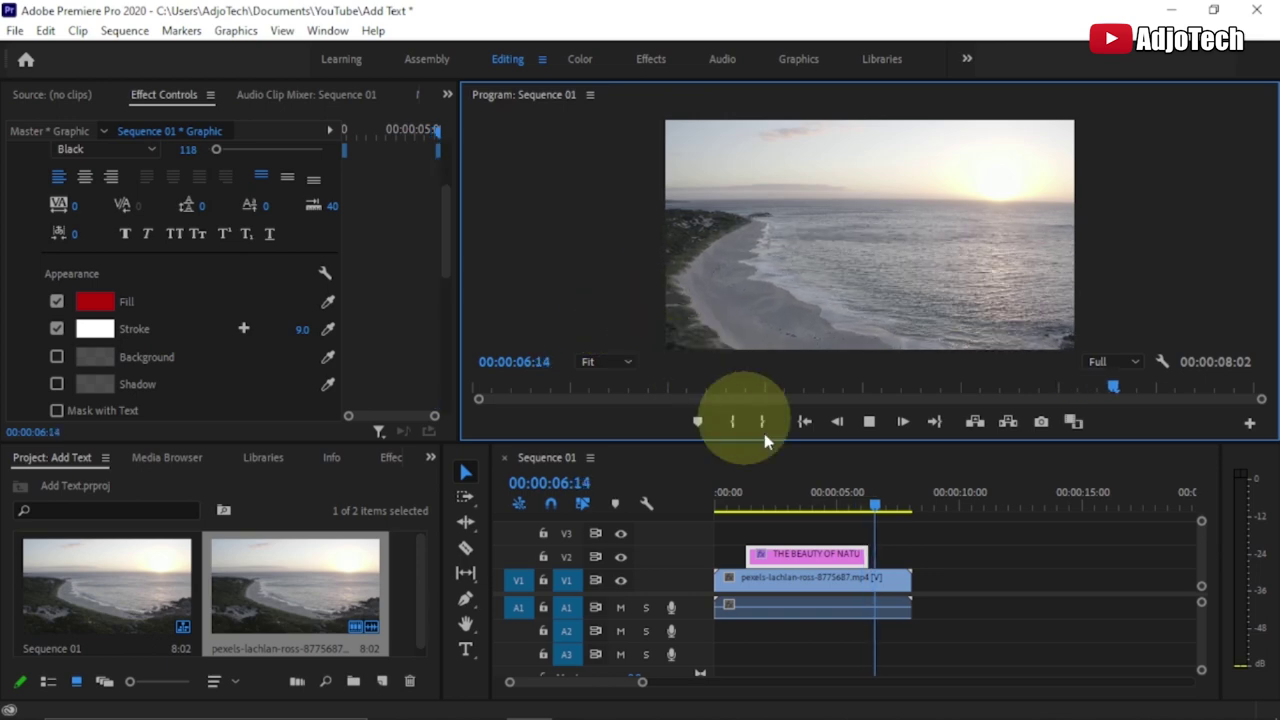
{"action": "left_click", "coordinate": [869, 421]}
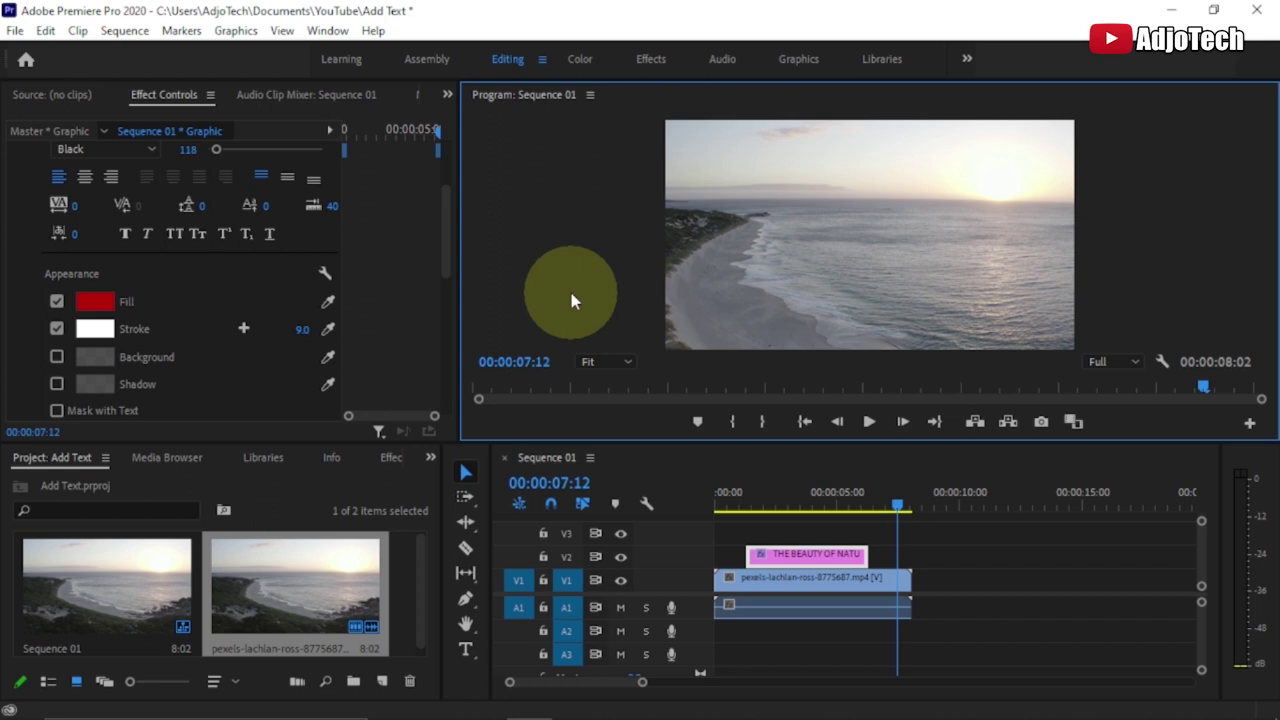
{"action": "left_click_drag", "start_coordinate": [895, 508], "coordinate": [730, 517]}
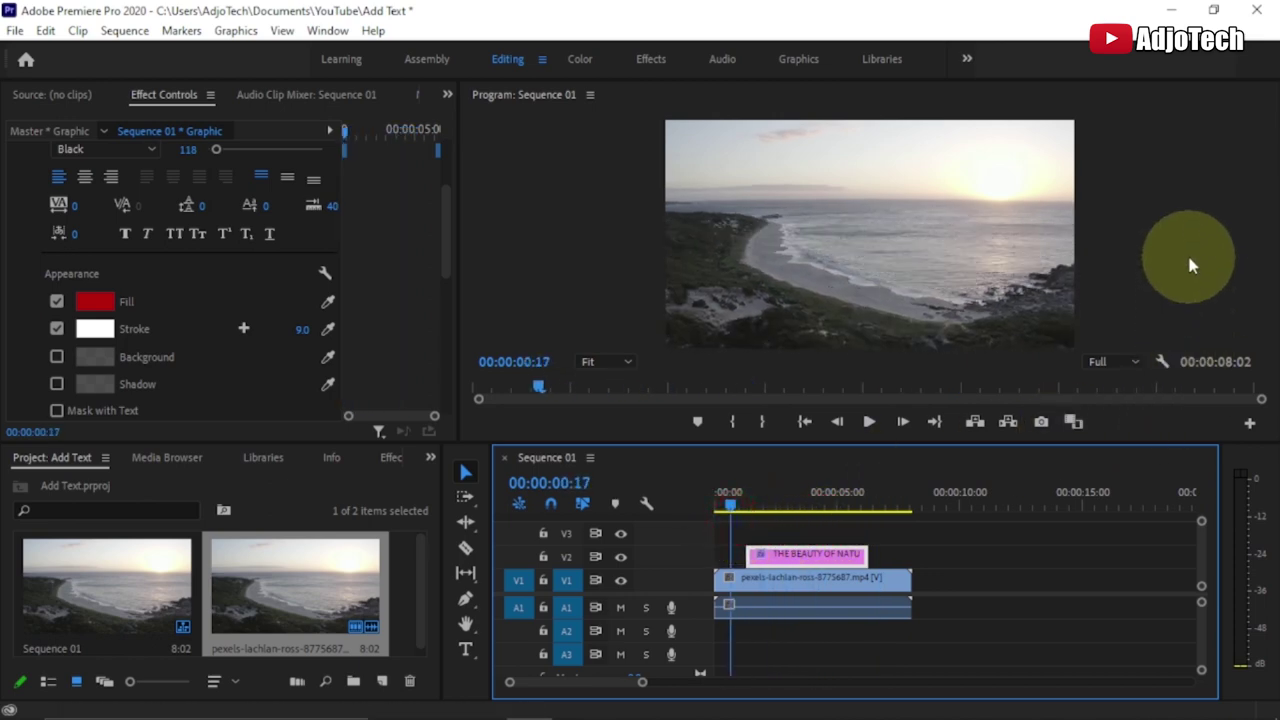
{"action": "left_click", "coordinate": [868, 421]}
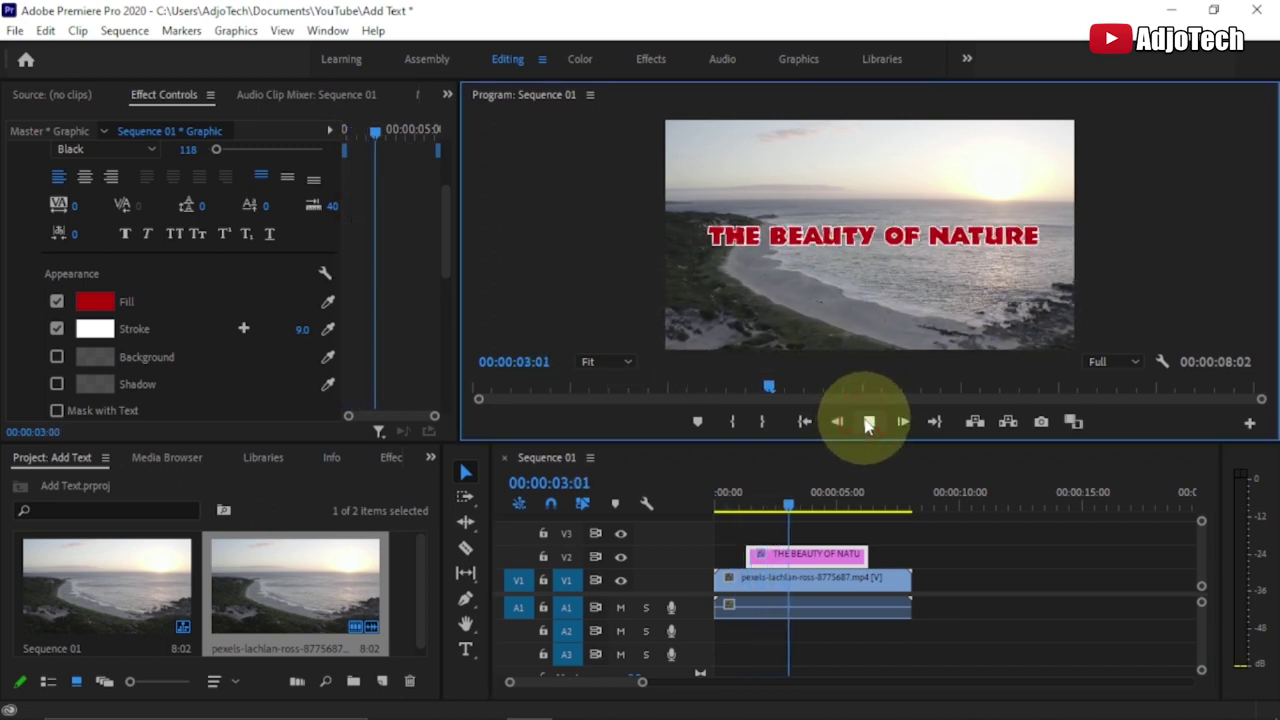
{"action": "left_click", "coordinate": [868, 423]}
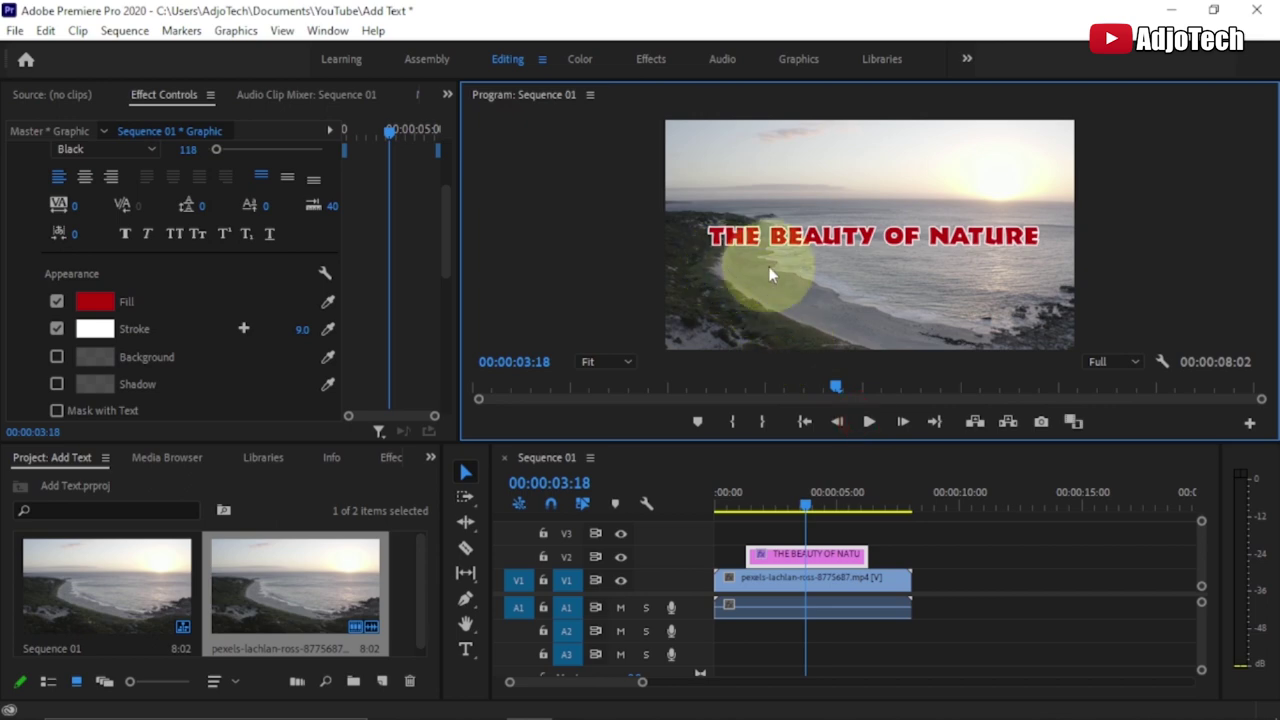
Delete the old title clip on V2, then open and dismiss the File menu.
{"action": "left_click", "coordinate": [836, 560]}
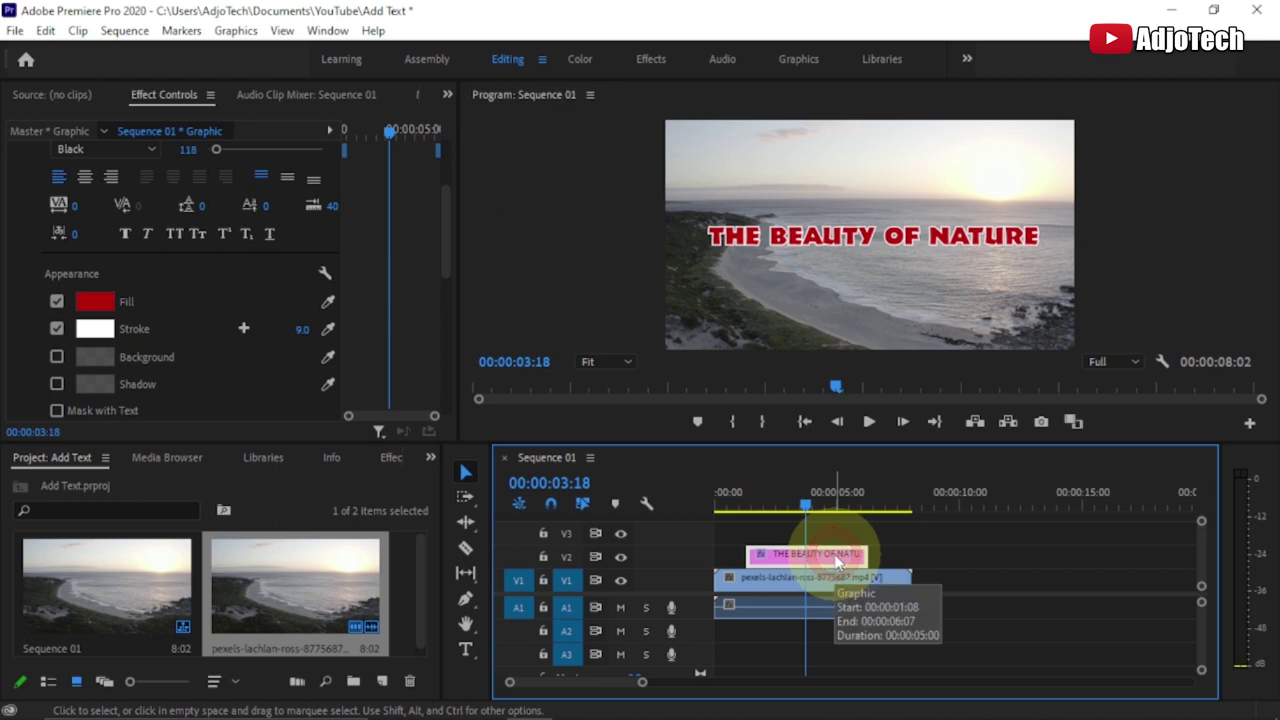
{"action": "key", "text": "Delete"}
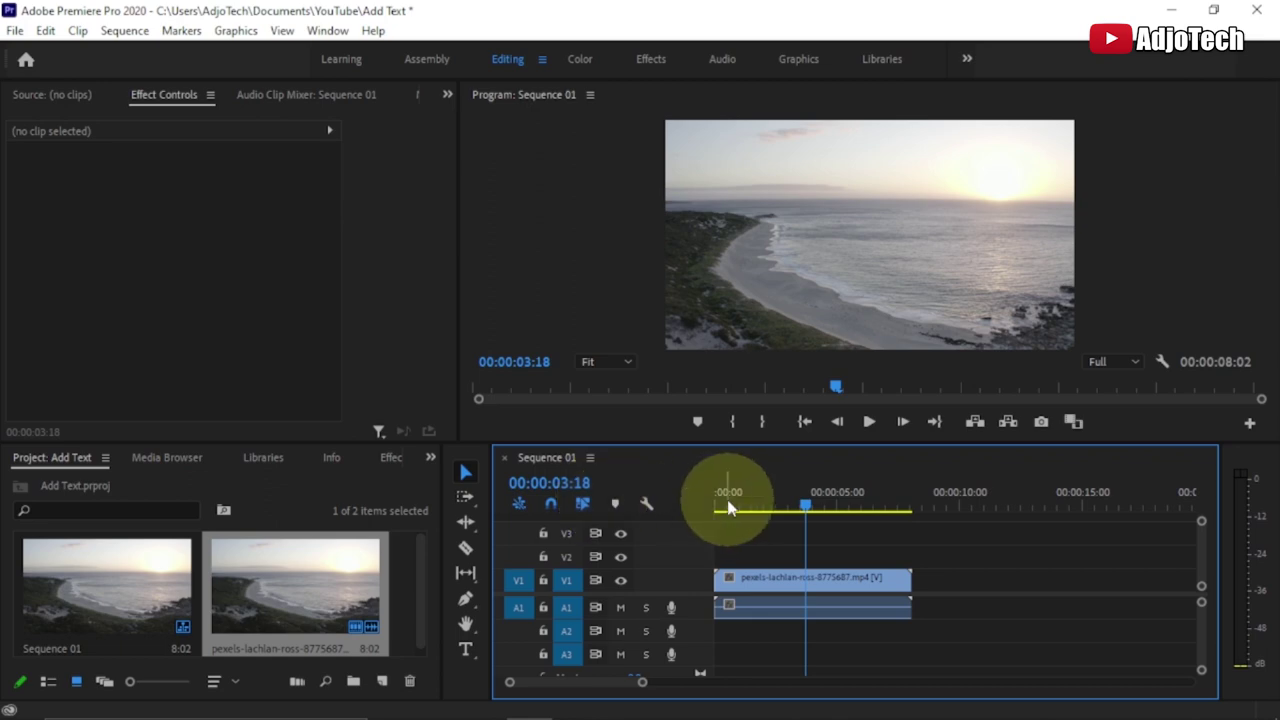
{"action": "left_click", "coordinate": [16, 34]}
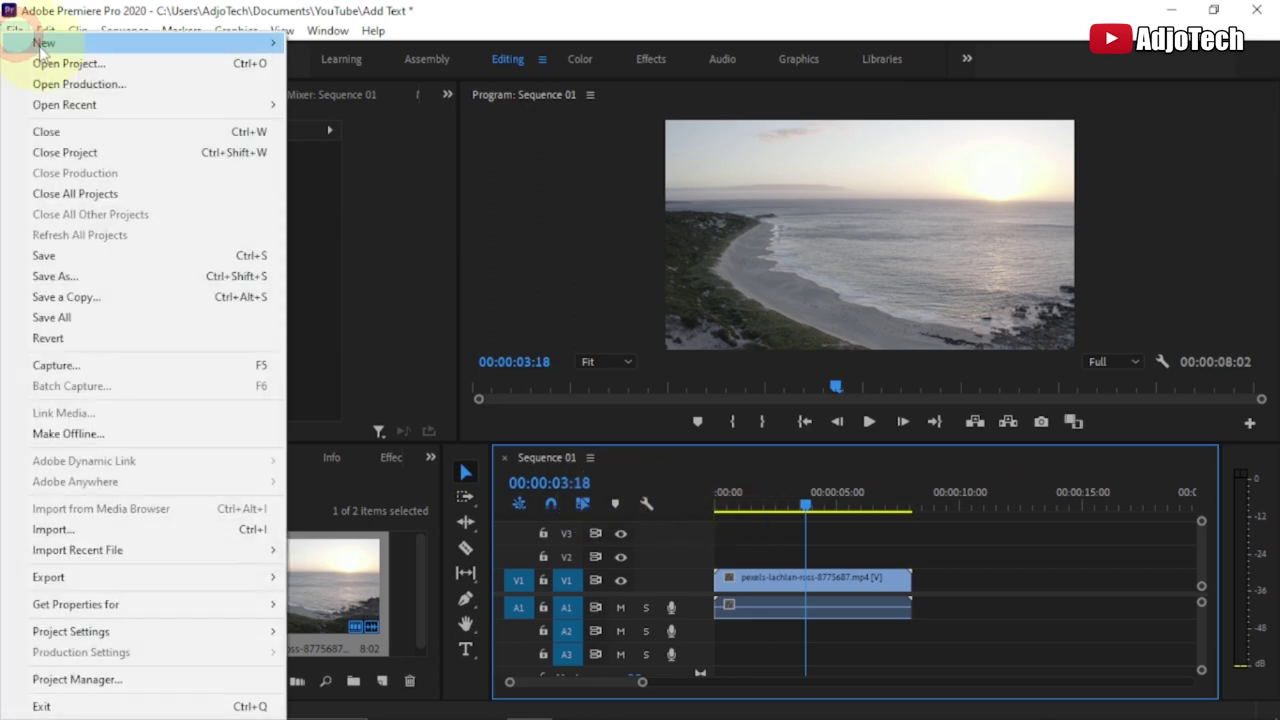
{"action": "mouse_move", "coordinate": [60, 42]}
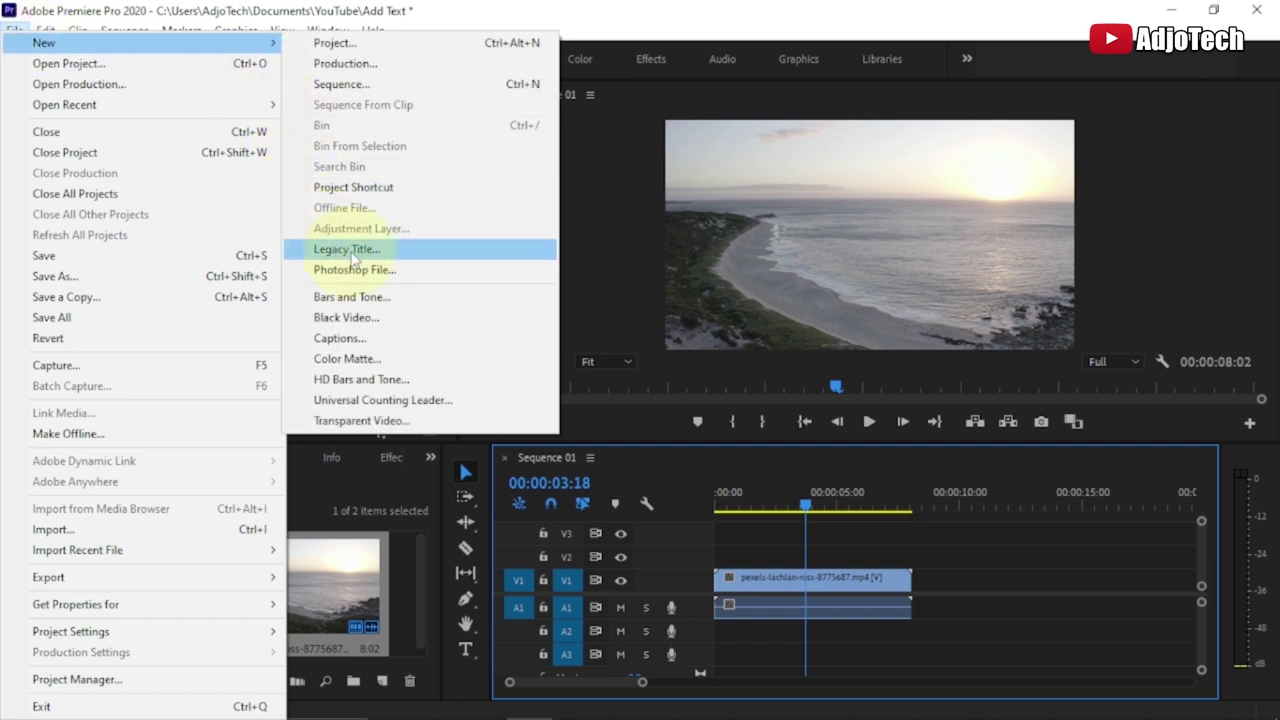
{"action": "left_click", "coordinate": [11, 15]}
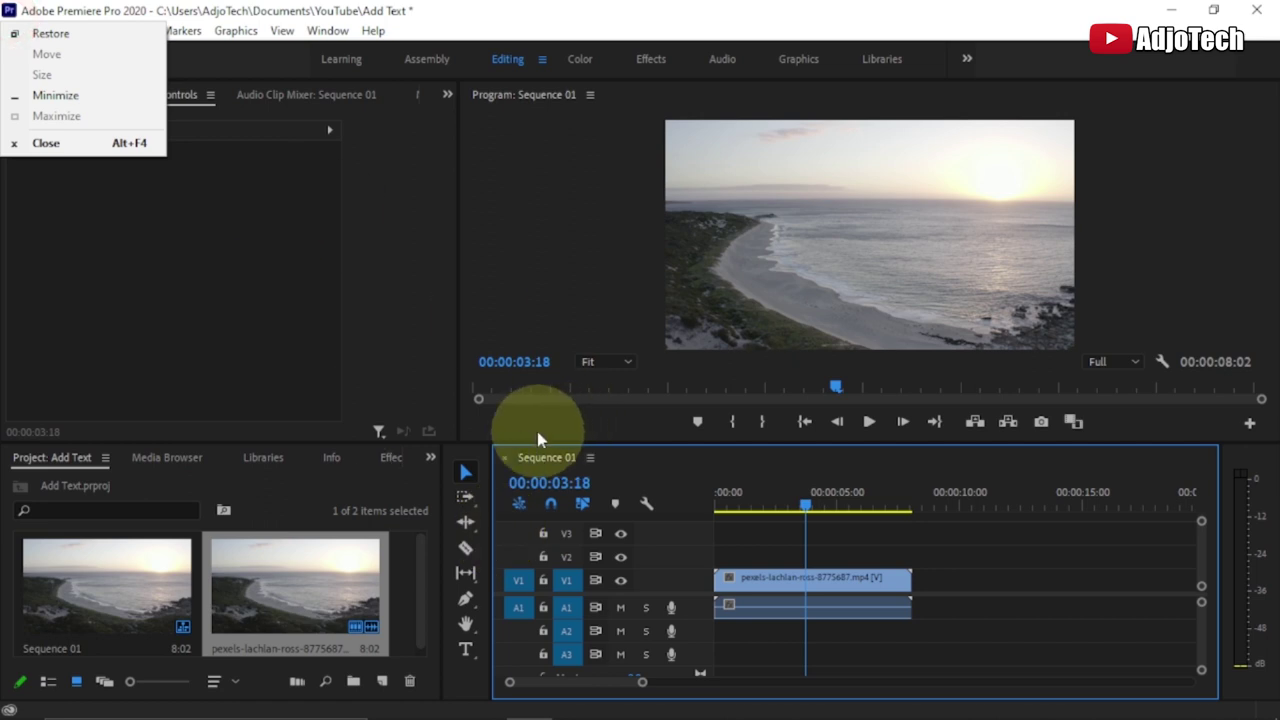
Drag the playhead in the timeline ruler to 00:00:03:05.
{"action": "left_click", "coordinate": [462, 466]}
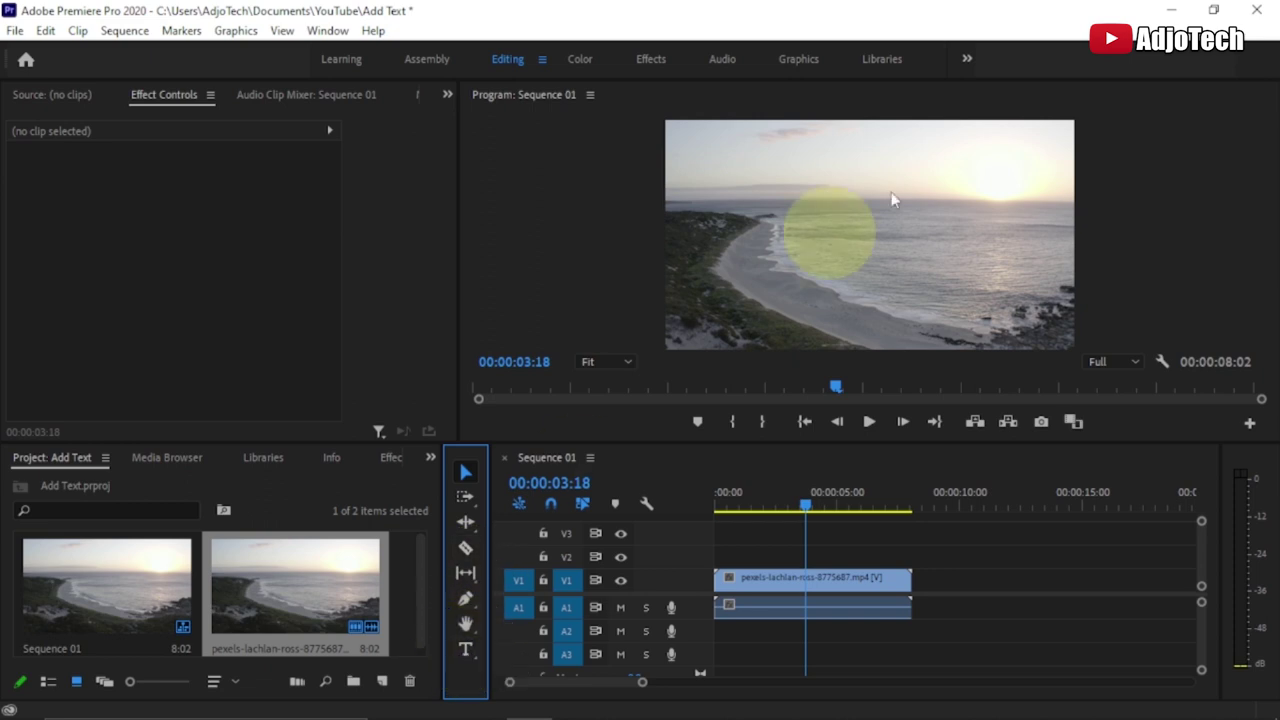
{"action": "left_click_drag", "start_coordinate": [806, 504], "coordinate": [787, 523]}
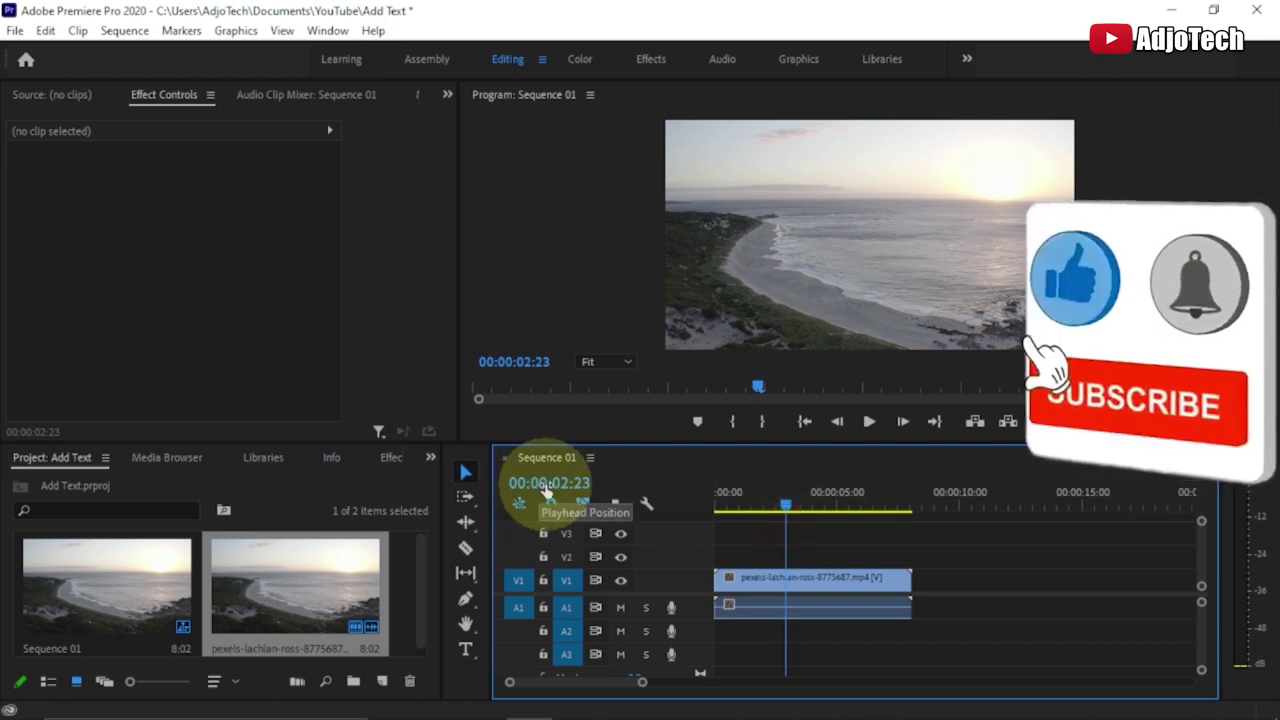
{"action": "left_click_drag", "start_coordinate": [789, 503], "coordinate": [797, 510]}
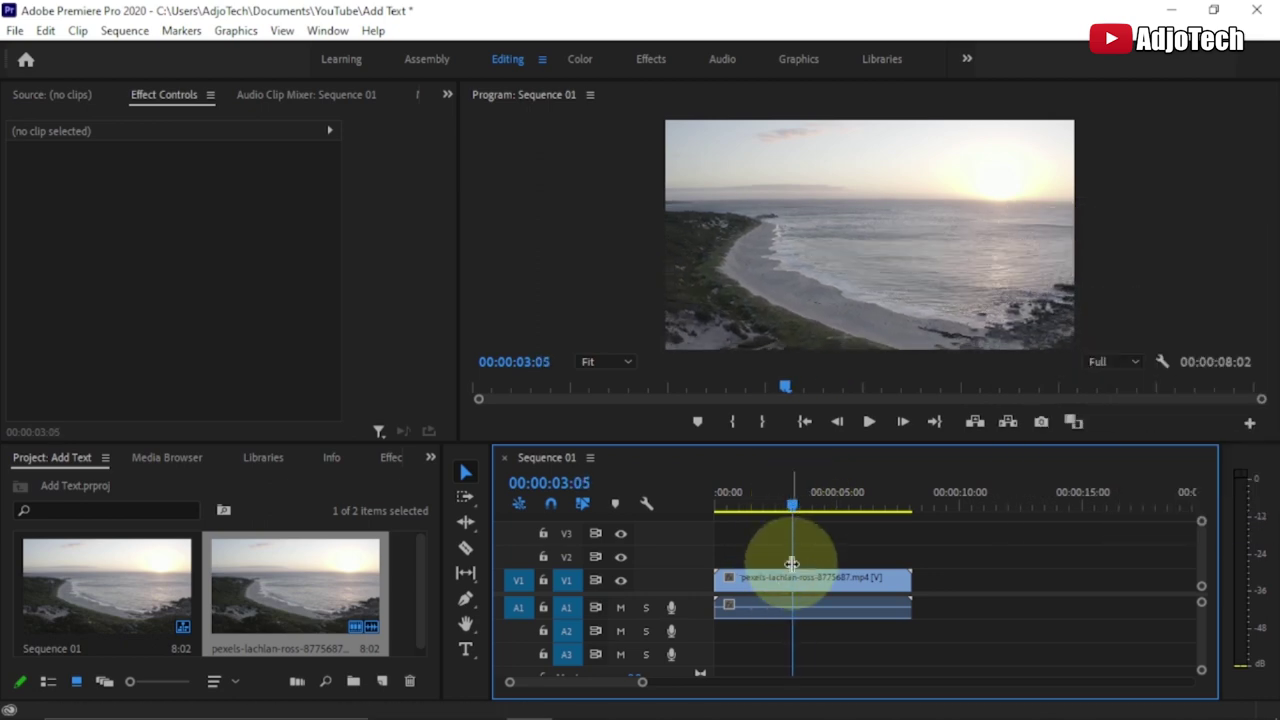
Create a Type Tool text box in the Program monitor and enter 'BEAUTY OF NATURE'.
{"action": "left_click", "coordinate": [466, 651]}
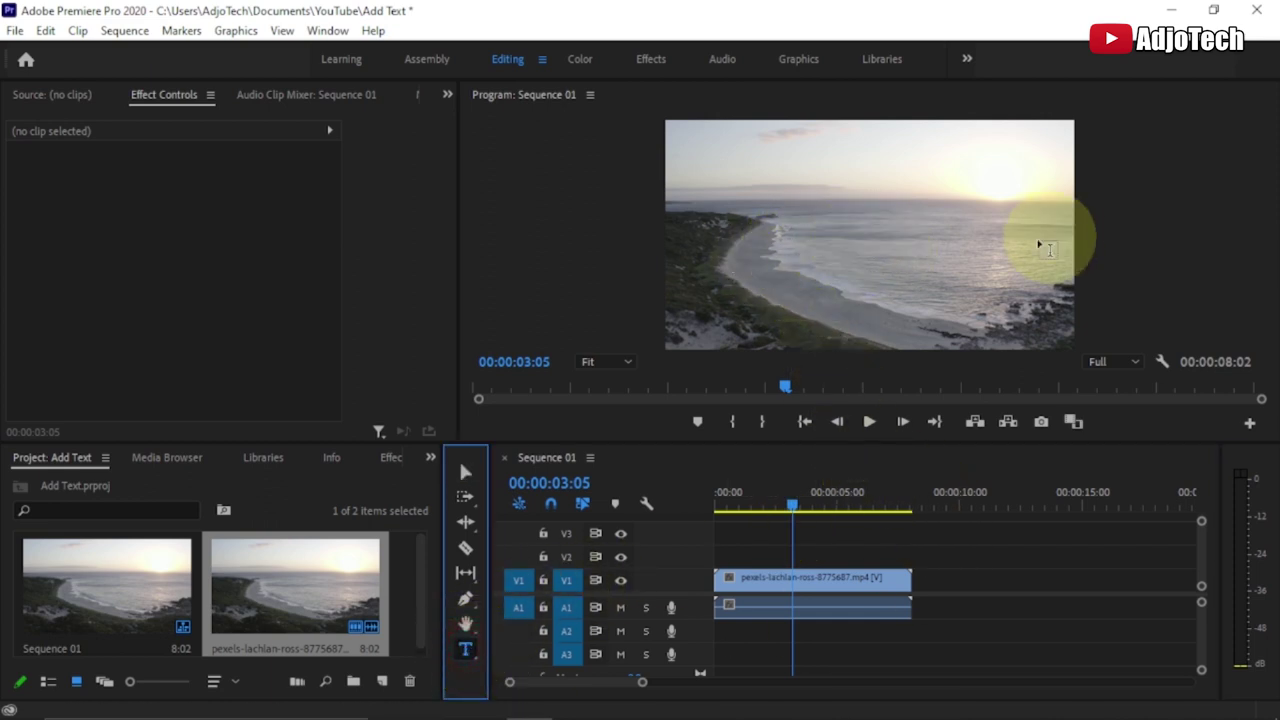
{"action": "left_click", "coordinate": [727, 238]}
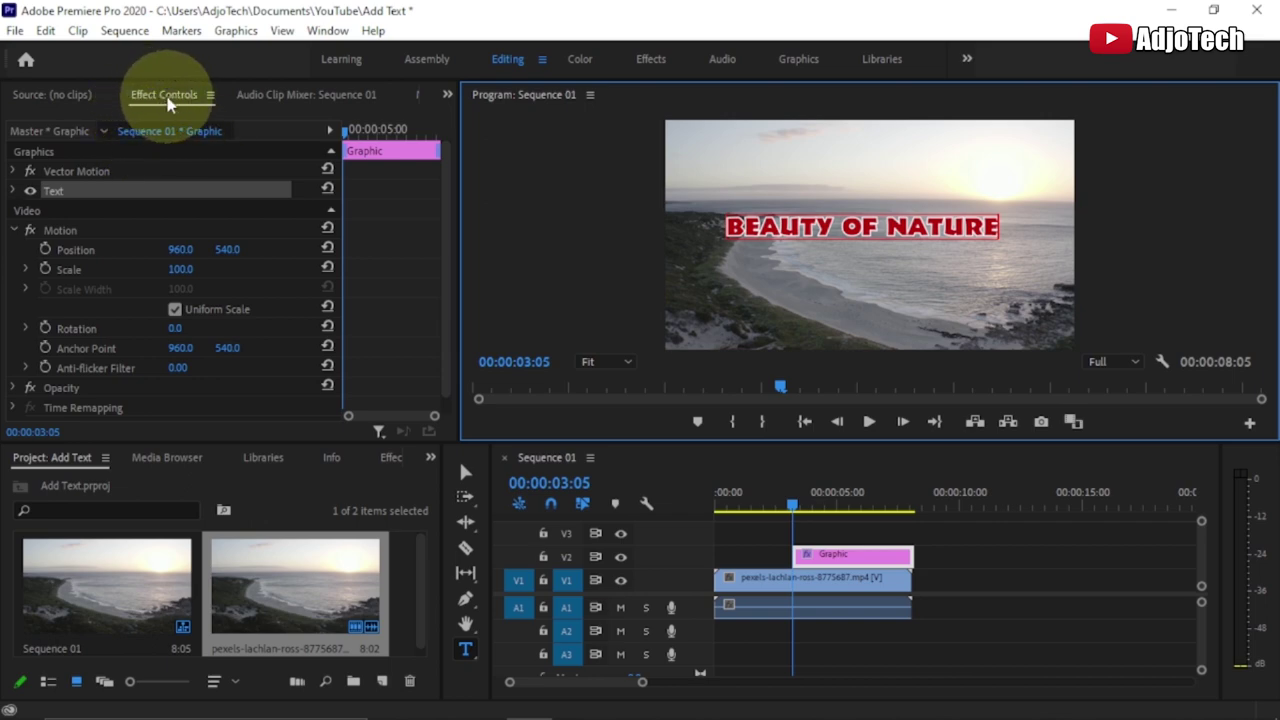
Select the title text and expand Text (beauty of nature) to show Source Text in Effect Controls.
{"action": "left_click", "coordinate": [15, 191]}
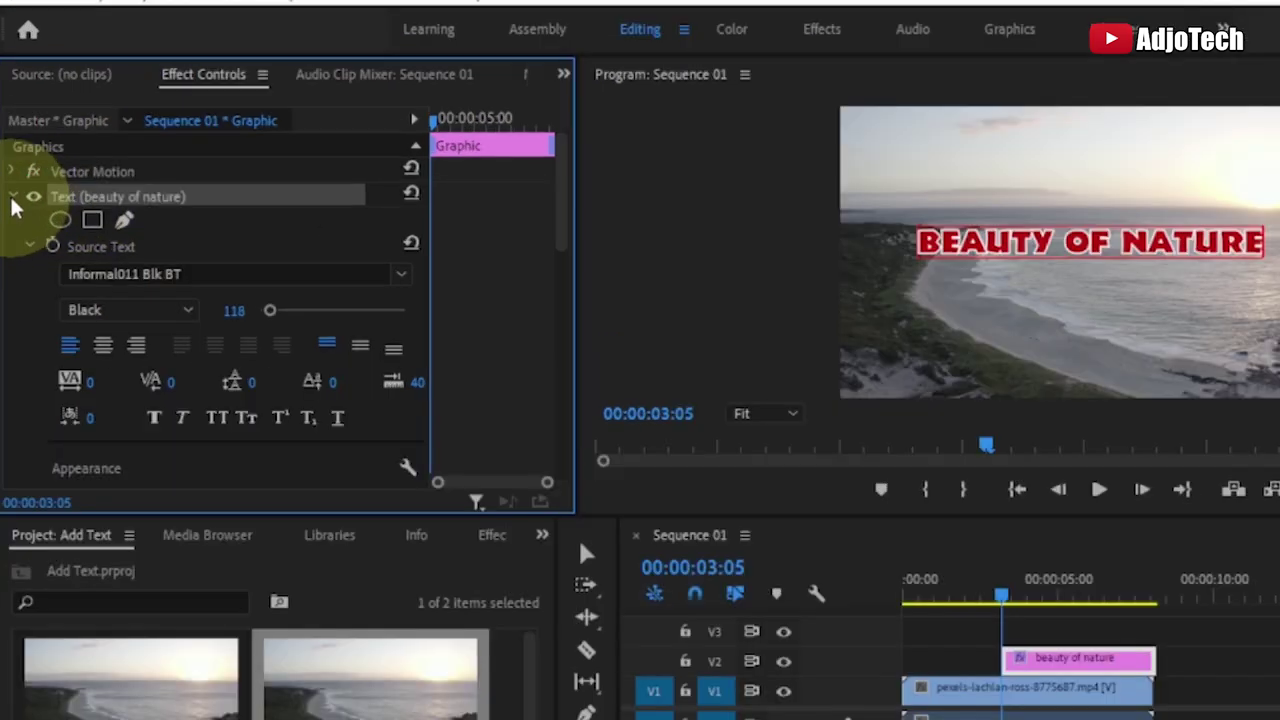
{"action": "left_click", "coordinate": [14, 191]}
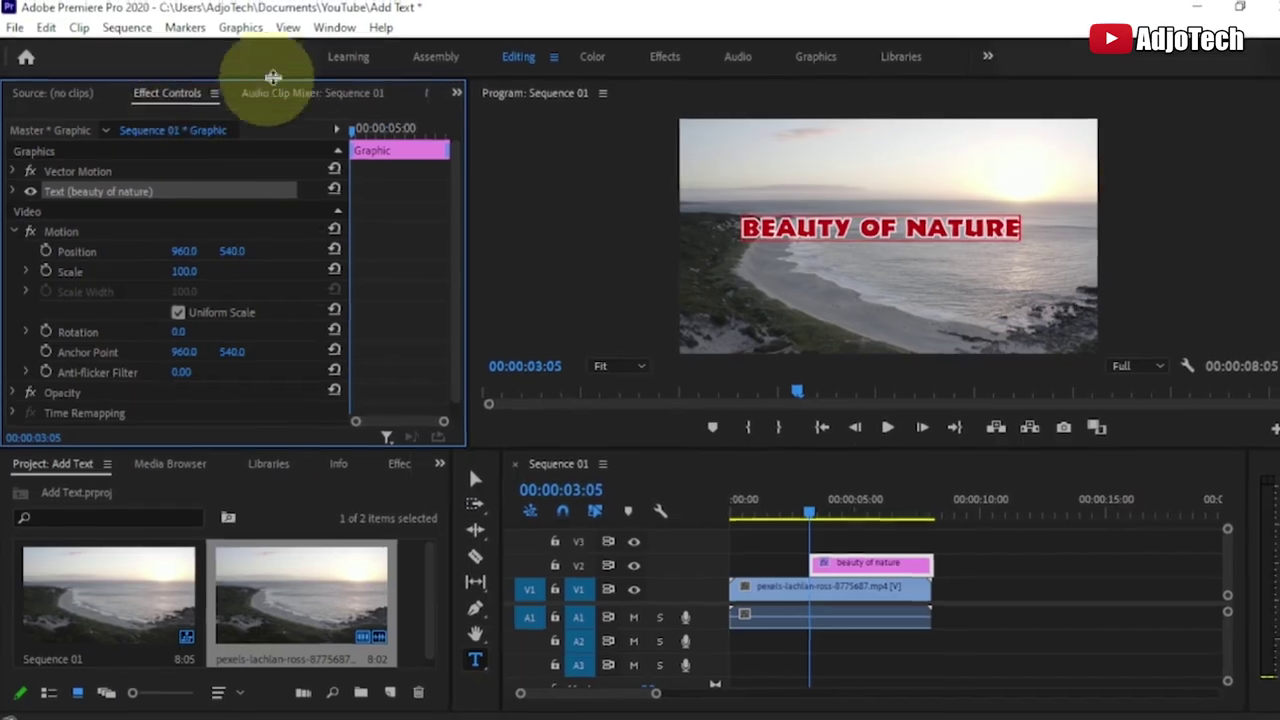
{"action": "left_click", "coordinate": [327, 30]}
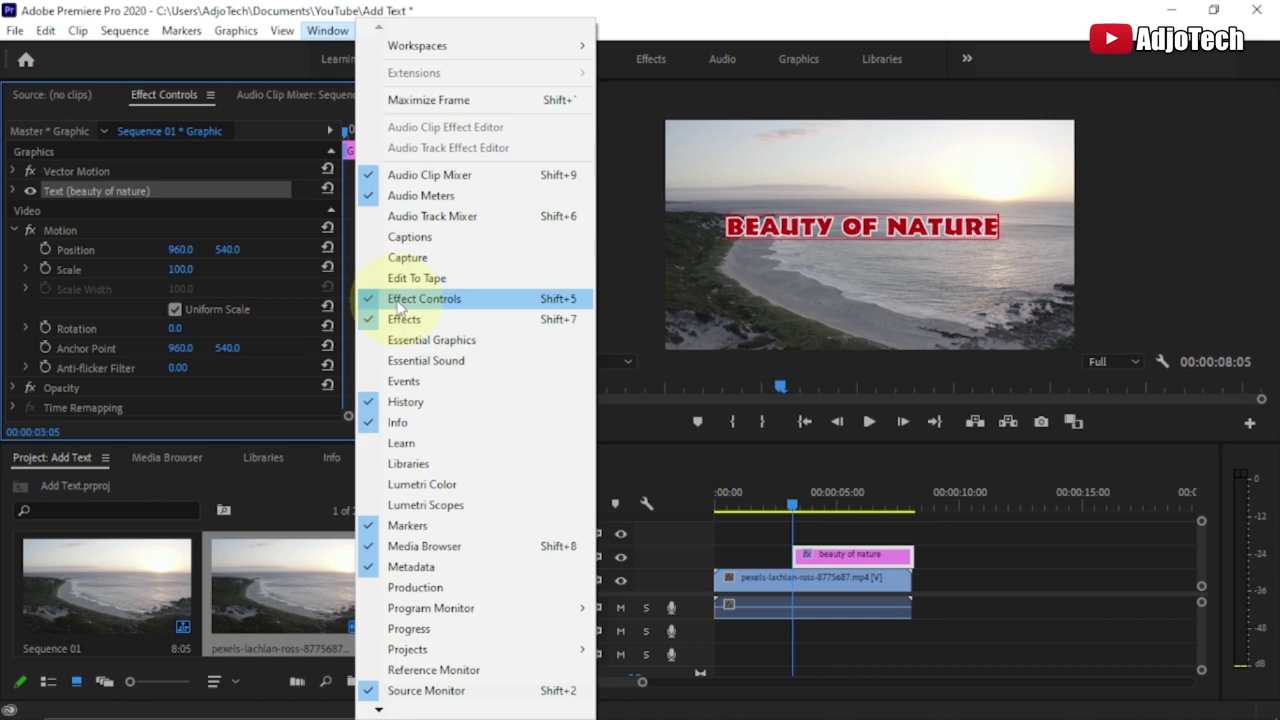
{"action": "left_click", "coordinate": [334, 33]}
{"action": "left_click", "coordinate": [735, 226]}
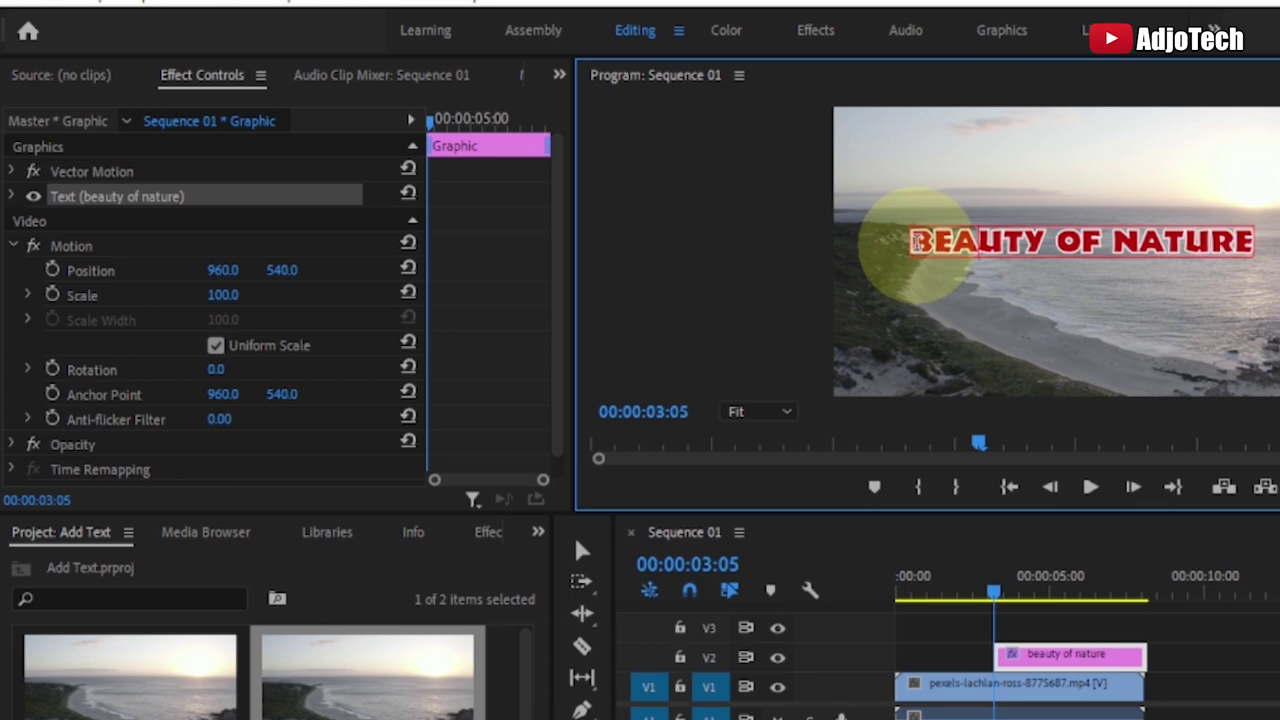
{"action": "left_click_drag", "start_coordinate": [916, 242], "coordinate": [1255, 248]}
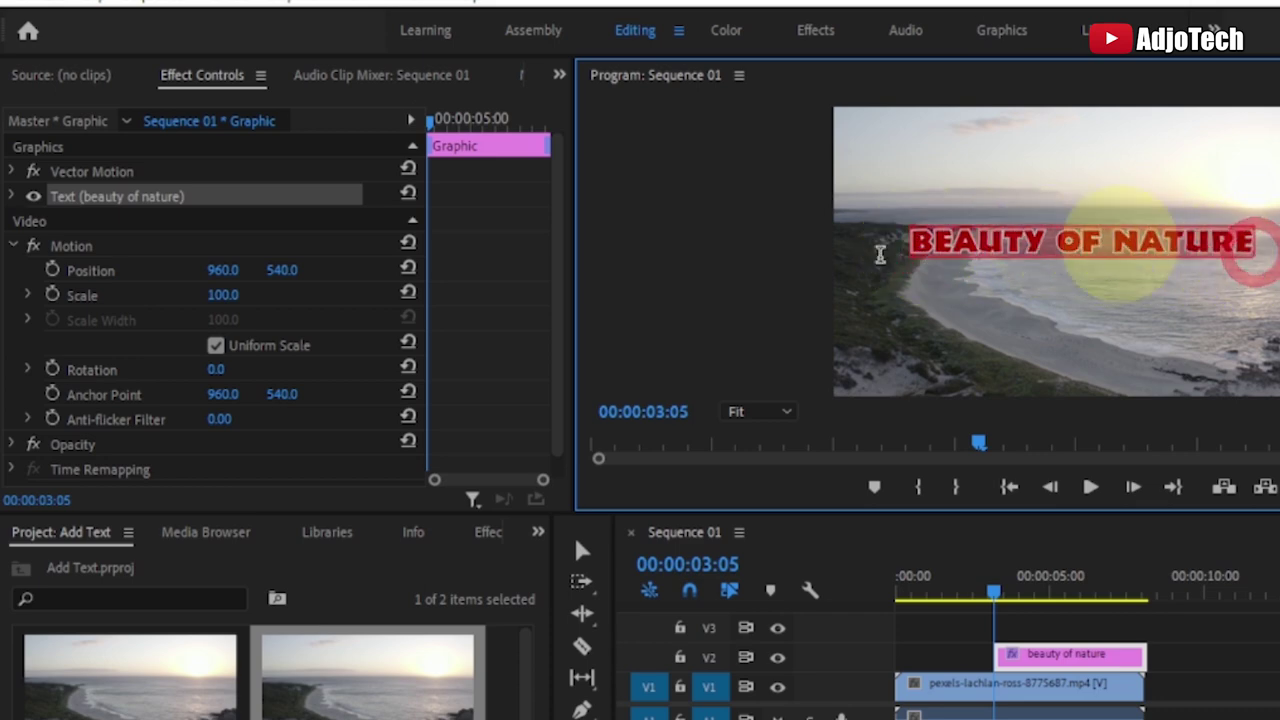
{"action": "left_click", "coordinate": [11, 197]}
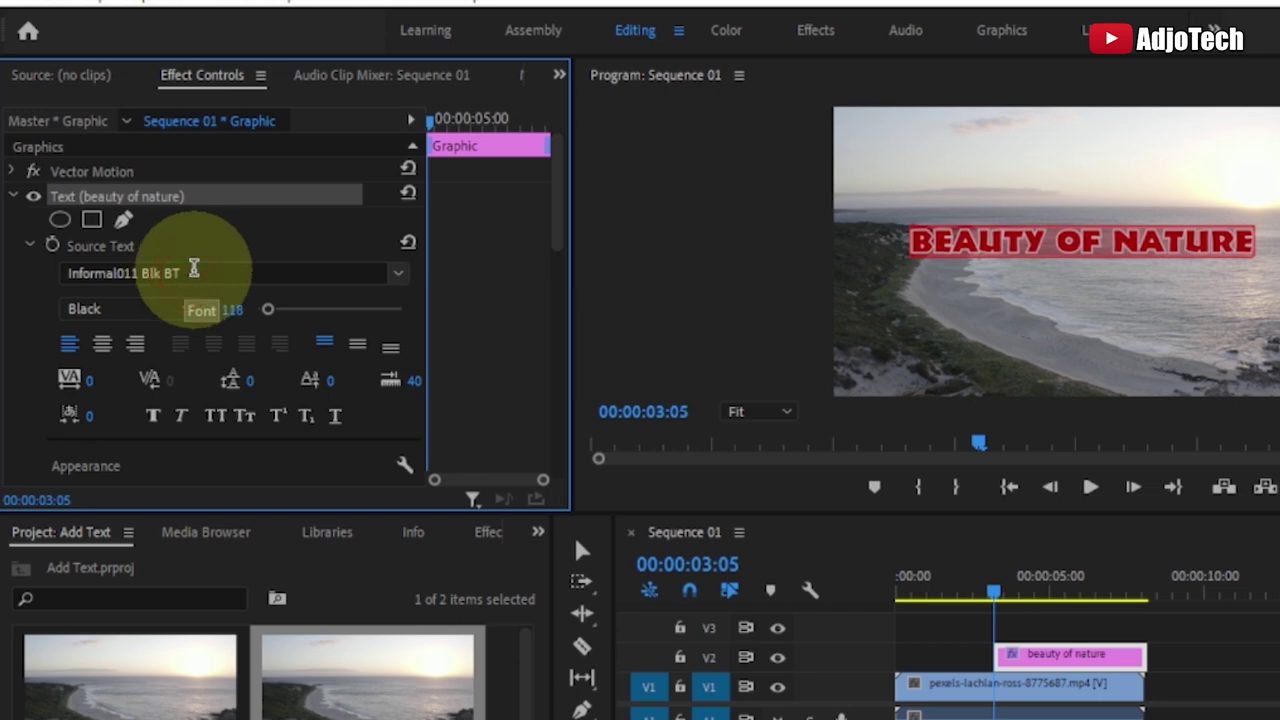
Set the title font to Impact and its size to 261.
{"action": "left_click", "coordinate": [190, 272]}
{"action": "key", "text": "BackSpace"}
{"action": "key", "text": "BackSpace"}
{"action": "key", "text": "BackSpace"}
{"action": "key", "text": "BackSpace"}
{"action": "key", "text": "BackSpace"}
{"action": "key", "text": "BackSpace"}
{"action": "key", "text": "BackSpace"}
{"action": "key", "text": "BackSpace"}
{"action": "key", "text": "BackSpace"}
{"action": "key", "text": "BackSpace"}
{"action": "key", "text": "BackSpace"}
{"action": "key", "text": "BackSpace"}
{"action": "key", "text": "BackSpace"}
{"action": "key", "text": "BackSpace"}
{"action": "key", "text": "BackSpace"}
{"action": "key", "text": "BackSpace"}
{"action": "key", "text": "BackSpace"}
{"action": "key", "text": "BackSpace"}
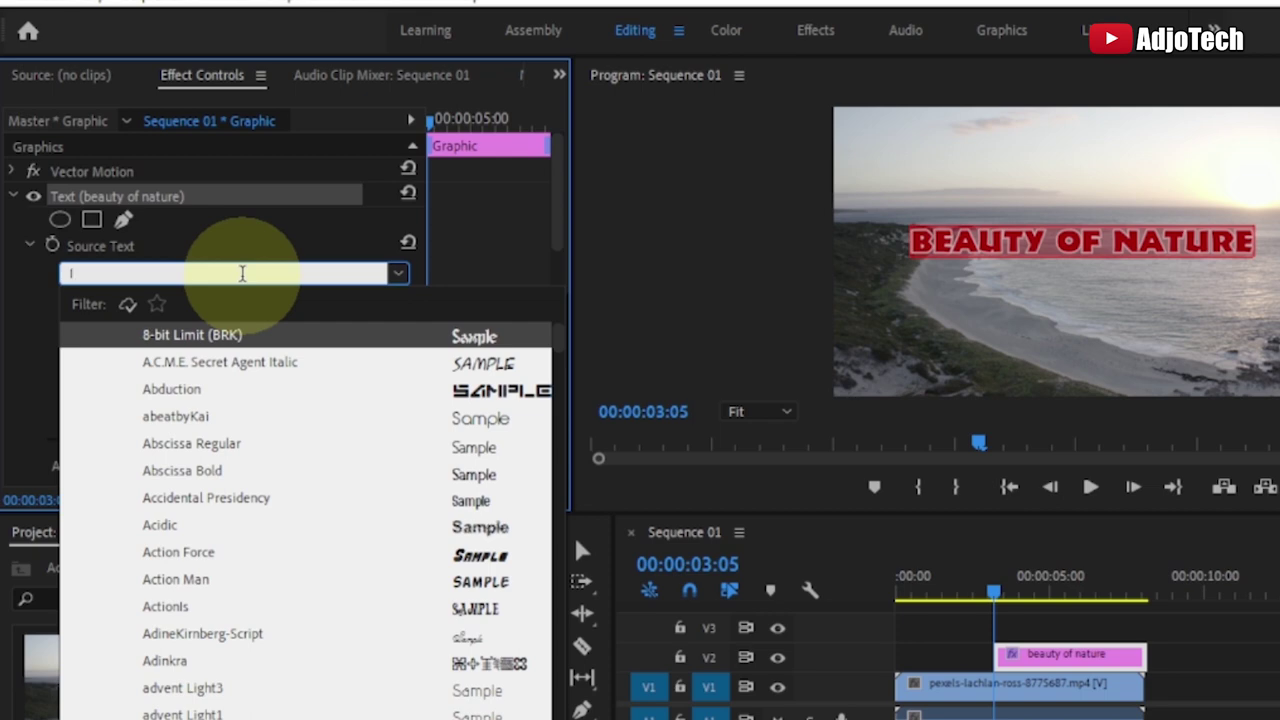
{"action": "type", "text": "imp"}
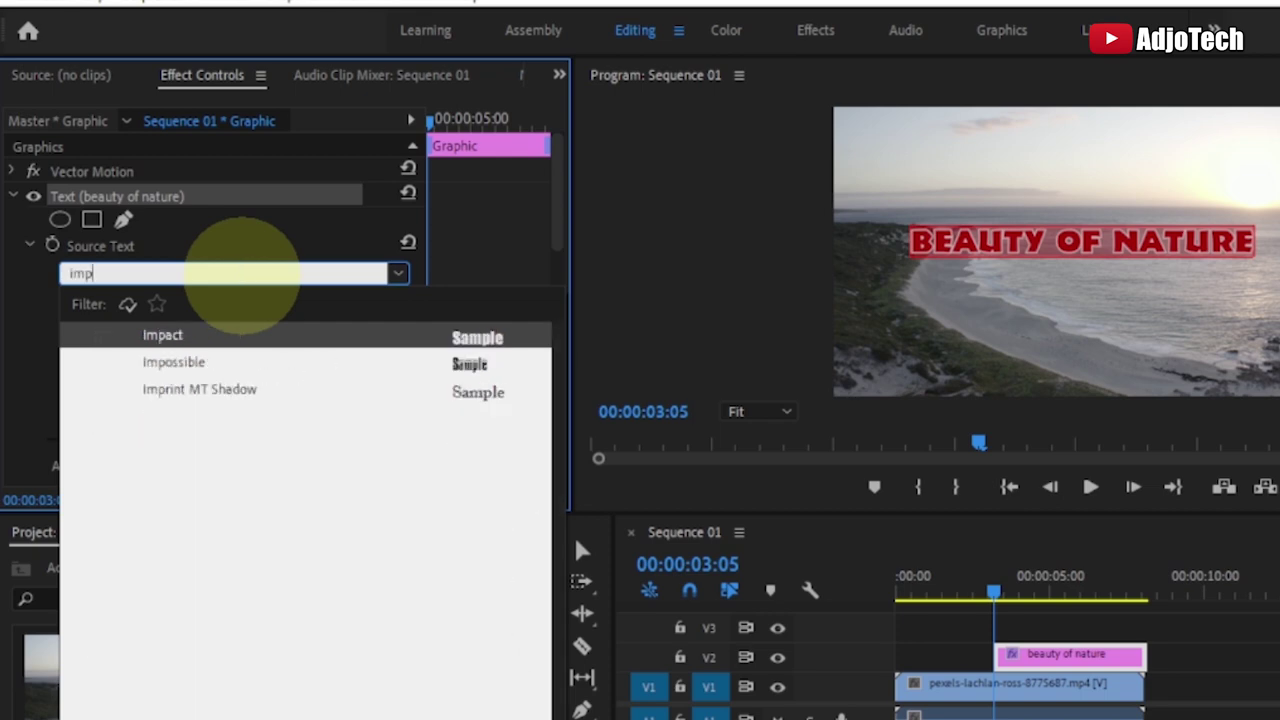
{"action": "left_click", "coordinate": [185, 337]}
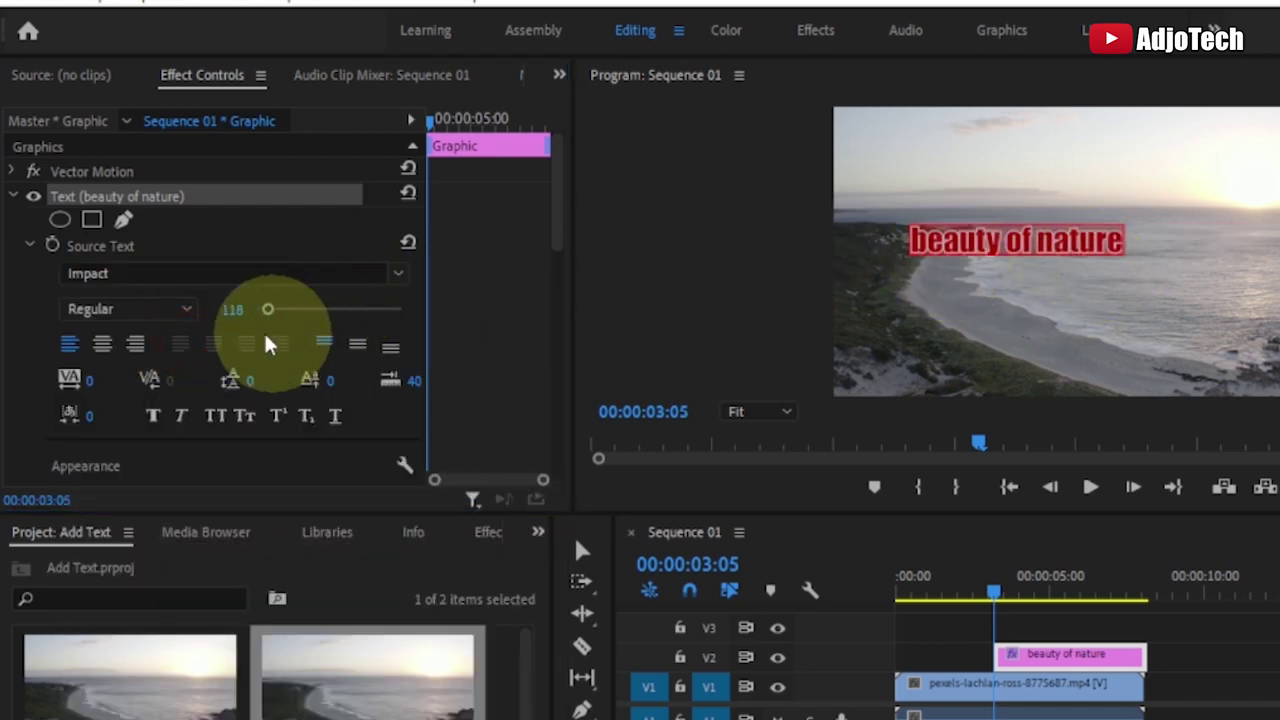
{"action": "left_click", "coordinate": [268, 311]}
{"action": "left_click_drag", "start_coordinate": [268, 311], "coordinate": [281, 312]}
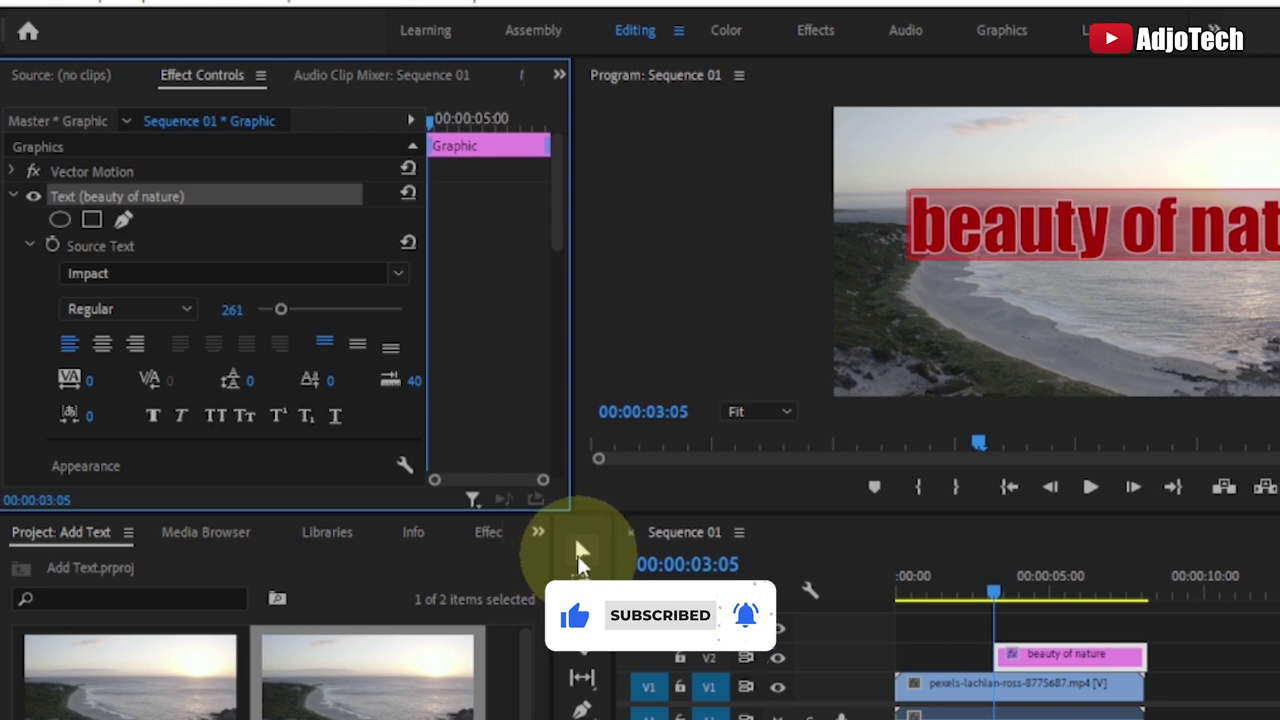
Move and scale the title with the Selection Tool so it fits inside the frame.
{"action": "left_click", "coordinate": [581, 552]}
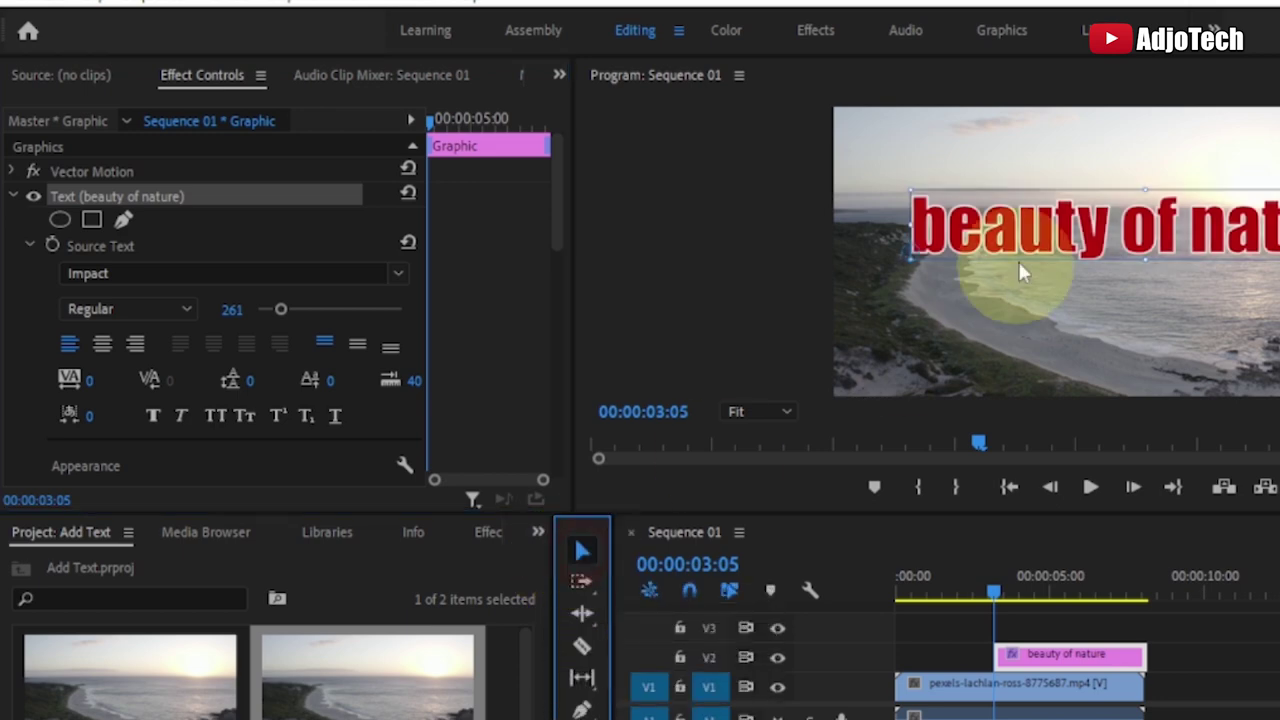
{"action": "left_click_drag", "start_coordinate": [1029, 234], "coordinate": [982, 252]}
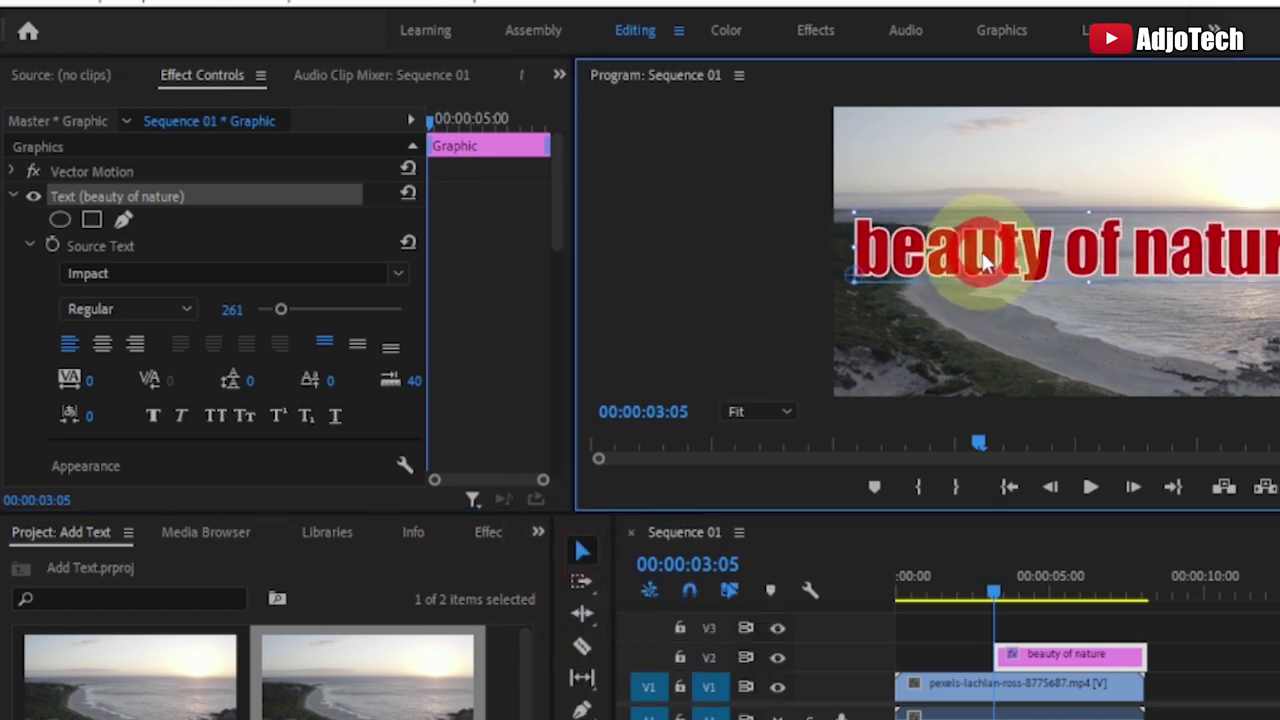
{"action": "left_click_drag", "start_coordinate": [860, 213], "coordinate": [891, 220]}
{"action": "left_click_drag", "start_coordinate": [974, 255], "coordinate": [1019, 258]}
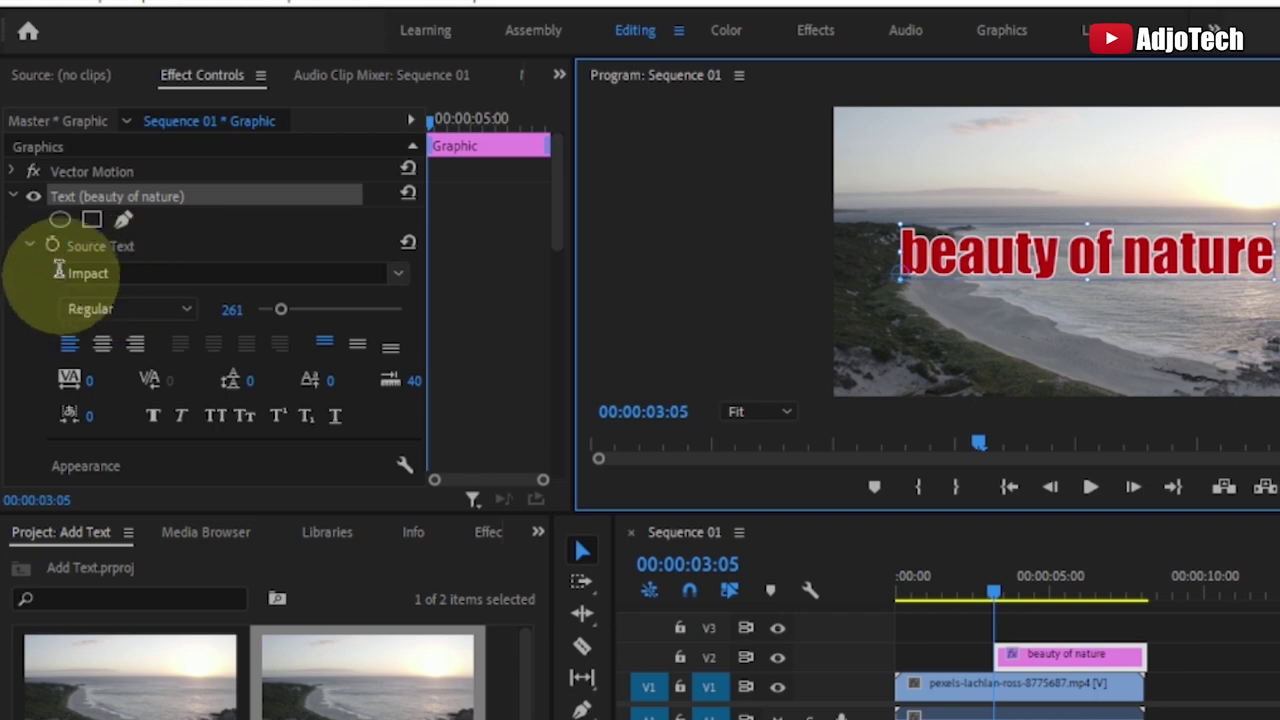
{"action": "scroll", "coordinate": [208, 314], "scroll_direction": "down", "scroll_amount": 1}
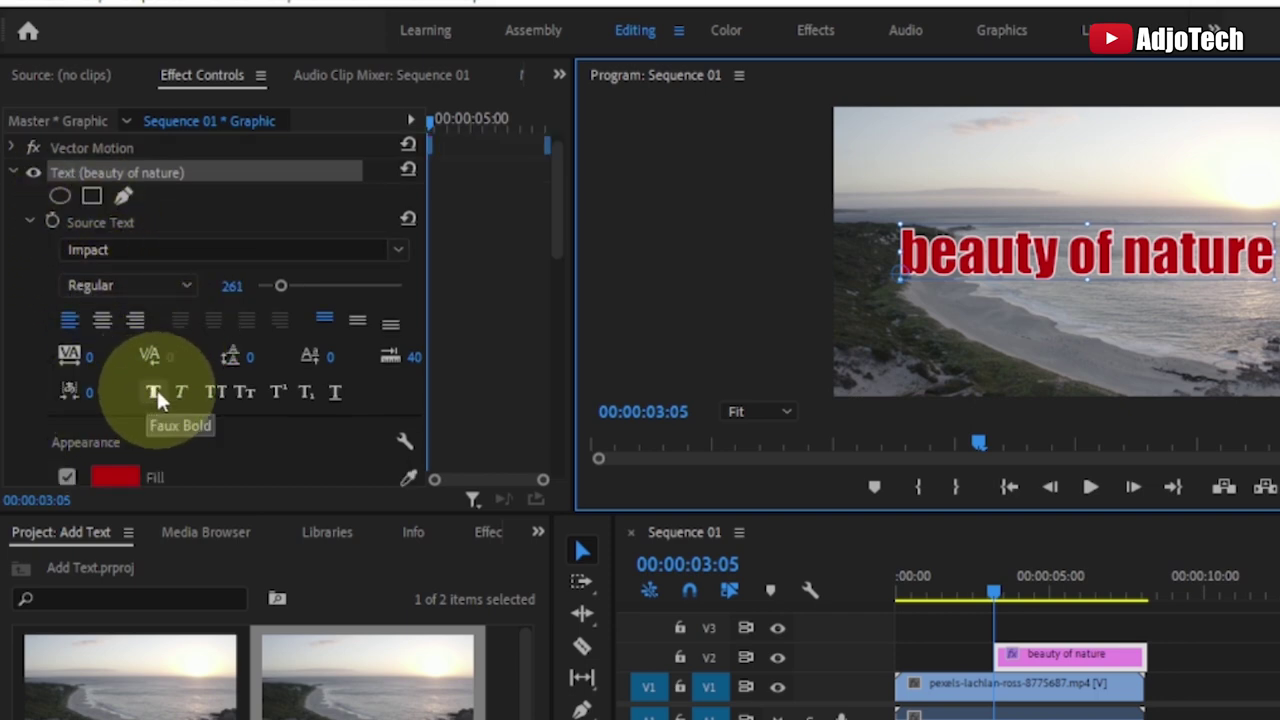
Apply All Caps in Source Text so the title reads BEAUTY OF NATURE.
{"action": "left_click", "coordinate": [218, 396]}
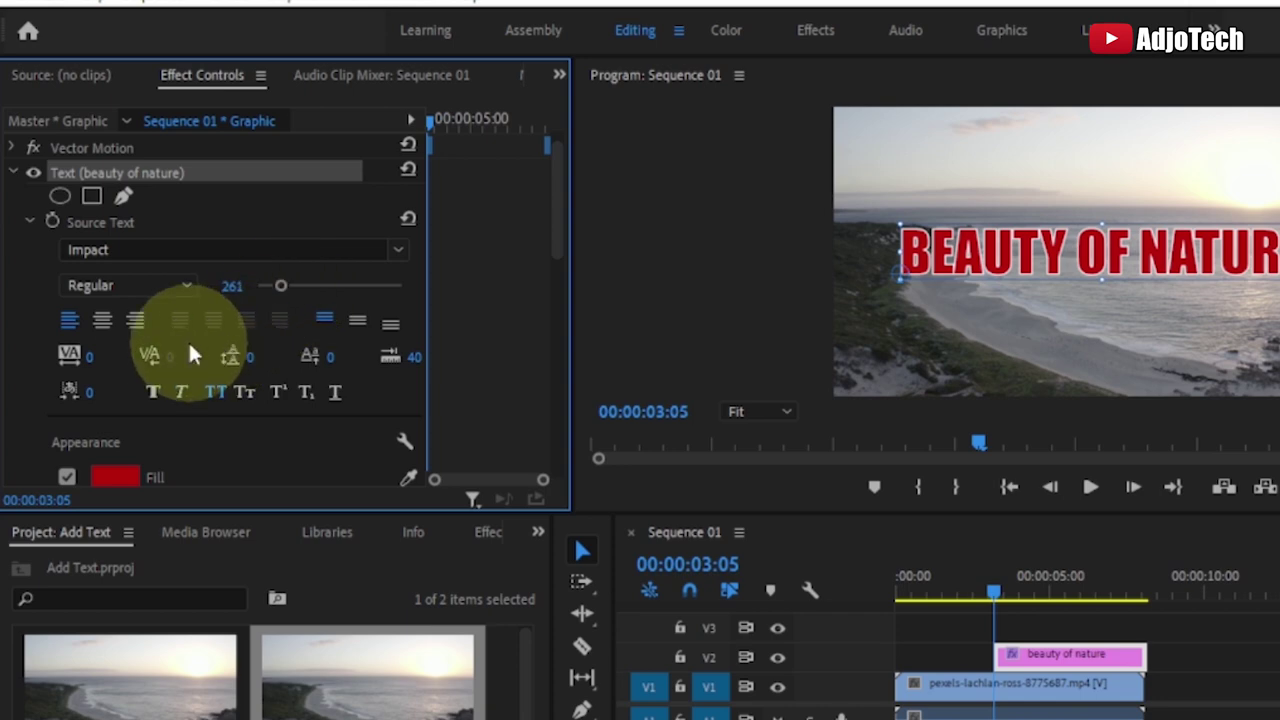
{"action": "scroll", "coordinate": [190, 364], "scroll_direction": "down", "scroll_amount": 2}
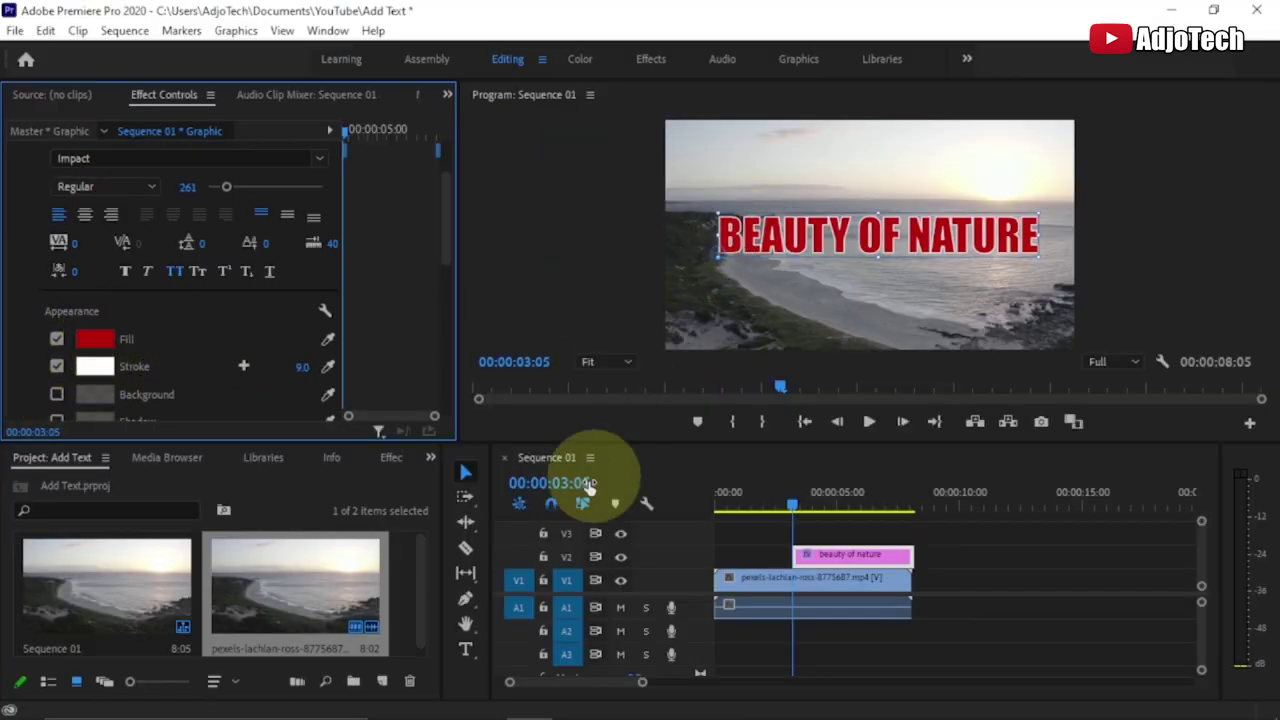
Change the selected title text's fill from red to dark navy blue 09106D.
{"action": "left_click", "coordinate": [465, 652]}
{"action": "left_click", "coordinate": [737, 233]}
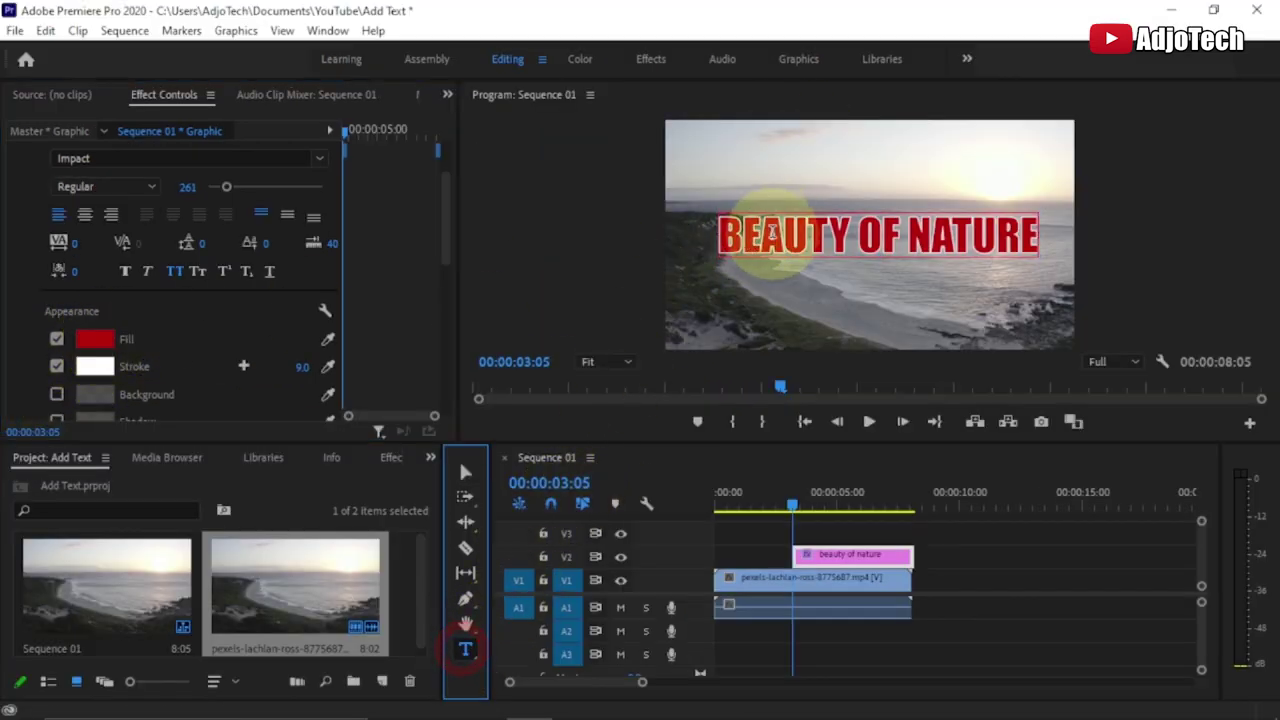
{"action": "left_click_drag", "start_coordinate": [728, 232], "coordinate": [1020, 236]}
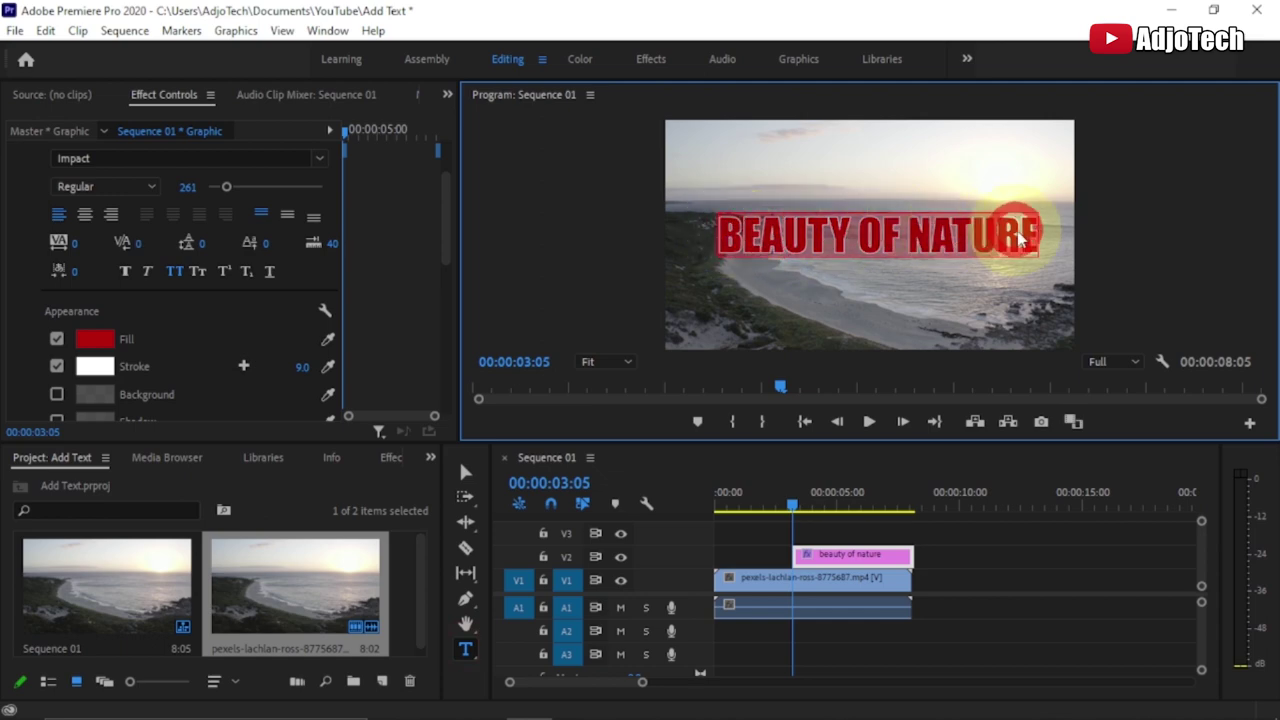
{"action": "left_click", "coordinate": [97, 342]}
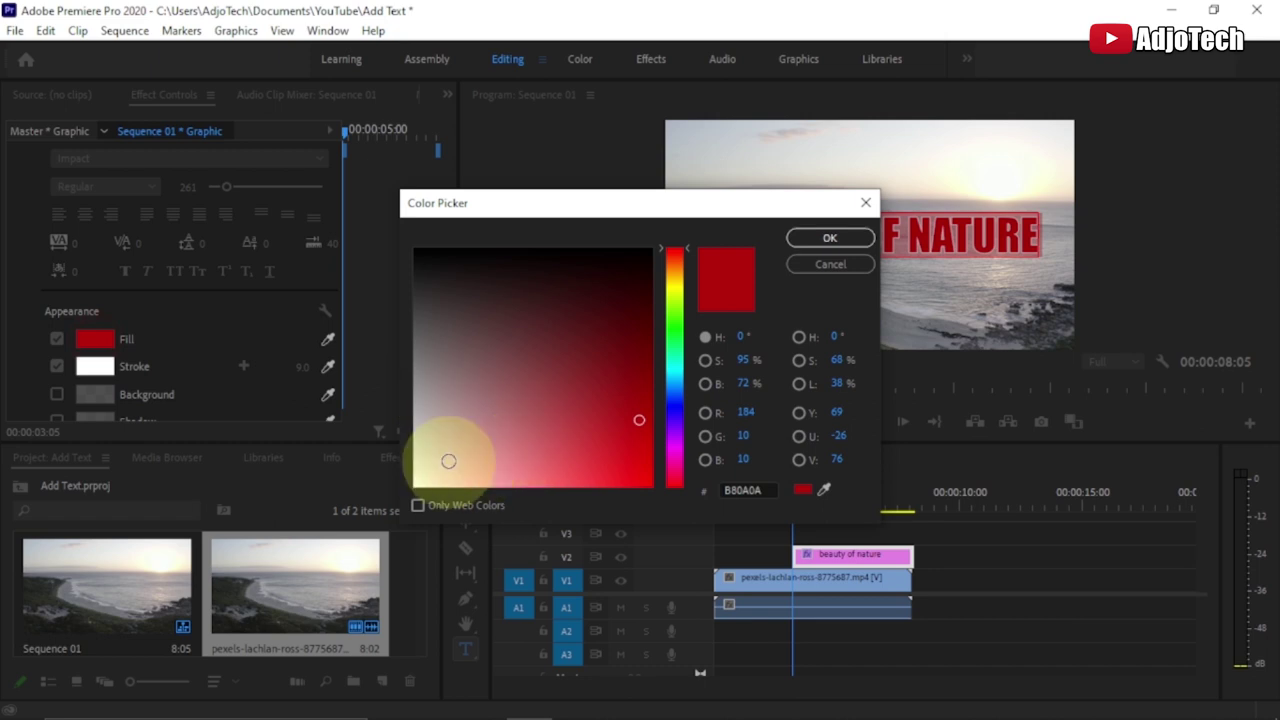
{"action": "left_click", "coordinate": [449, 462]}
{"action": "left_click", "coordinate": [577, 409]}
{"action": "left_click", "coordinate": [675, 407]}
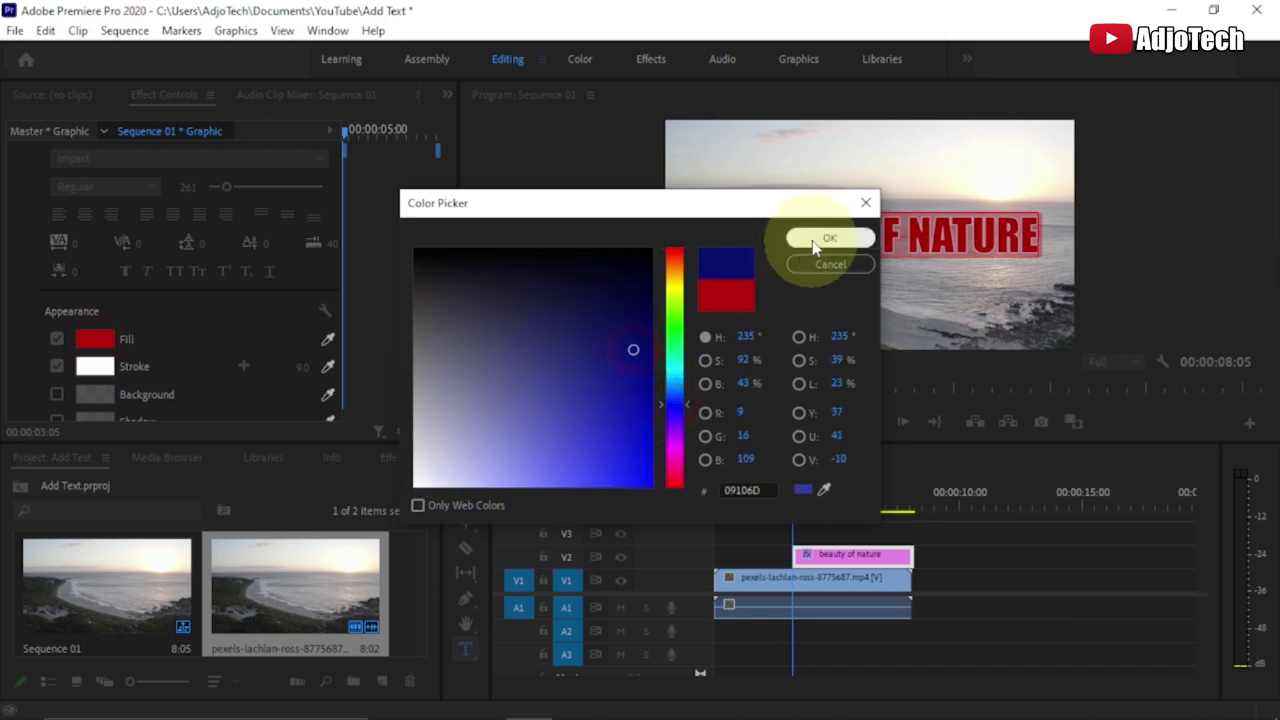
{"action": "left_click", "coordinate": [813, 248]}
{"action": "left_click", "coordinate": [857, 225]}
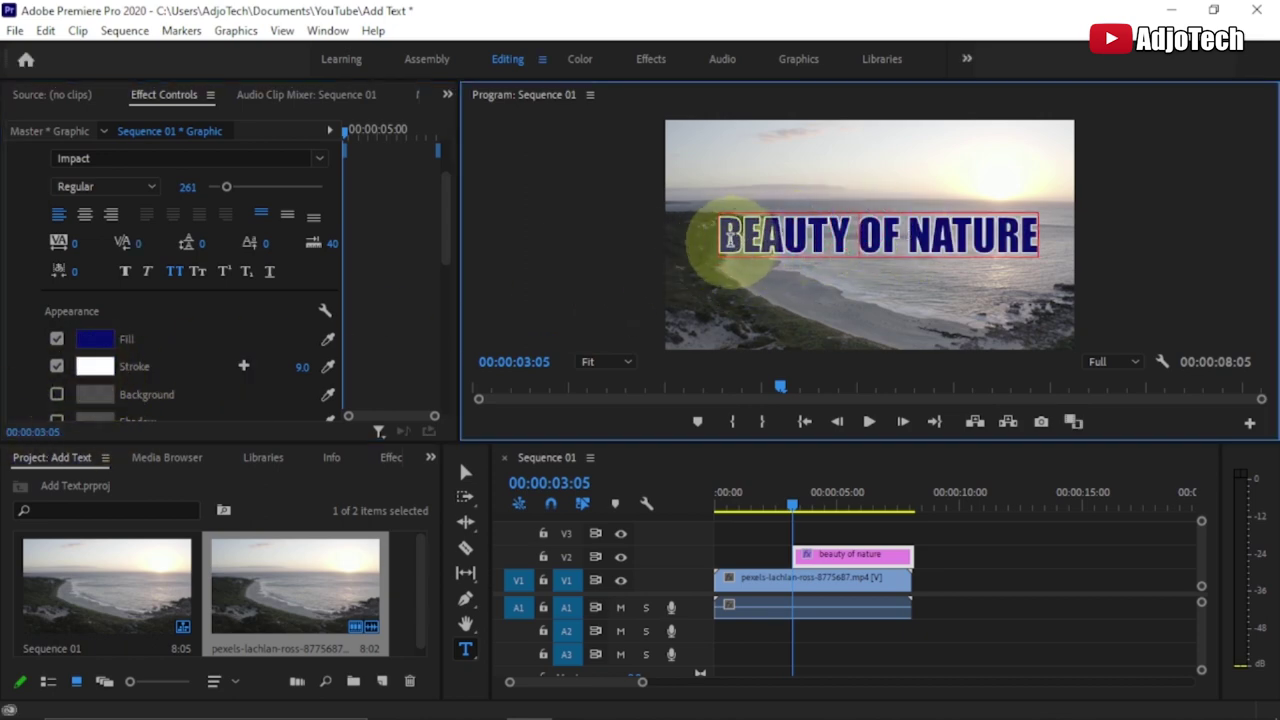
{"action": "left_click_drag", "start_coordinate": [730, 245], "coordinate": [1040, 237]}
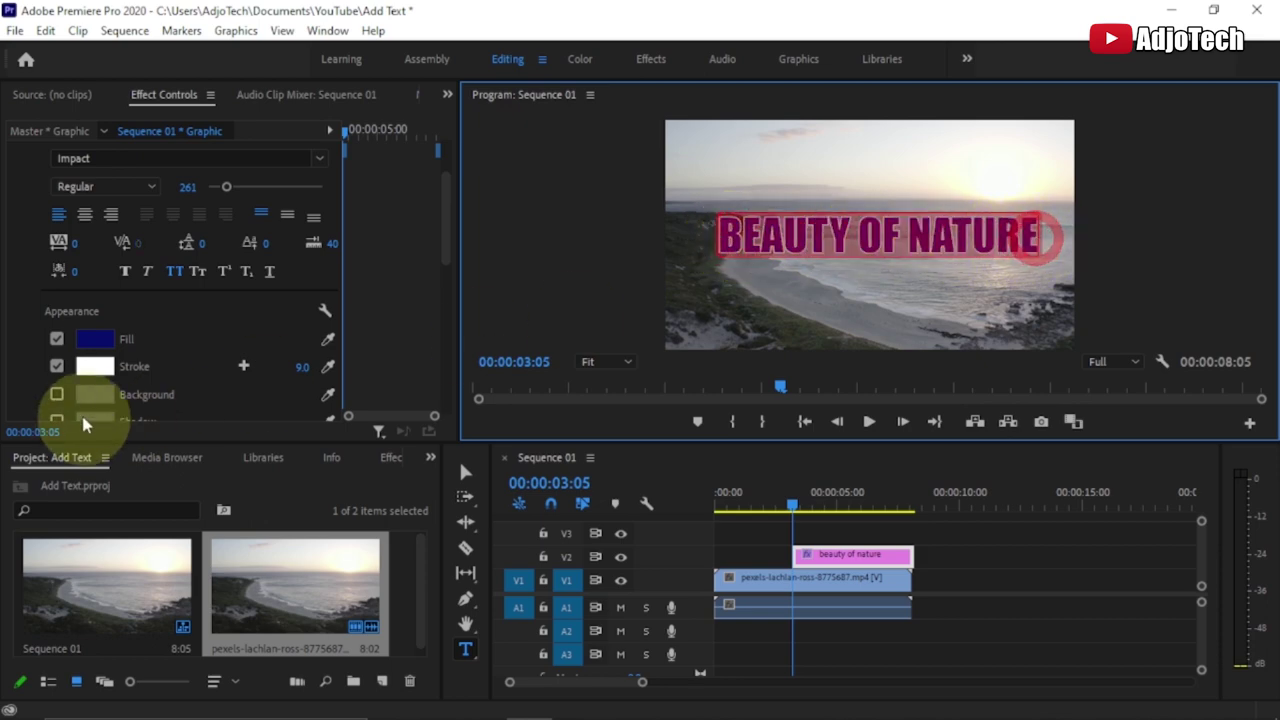
Try a dark red outline colour on the title, then reselect the text.
{"action": "left_click", "coordinate": [100, 369]}
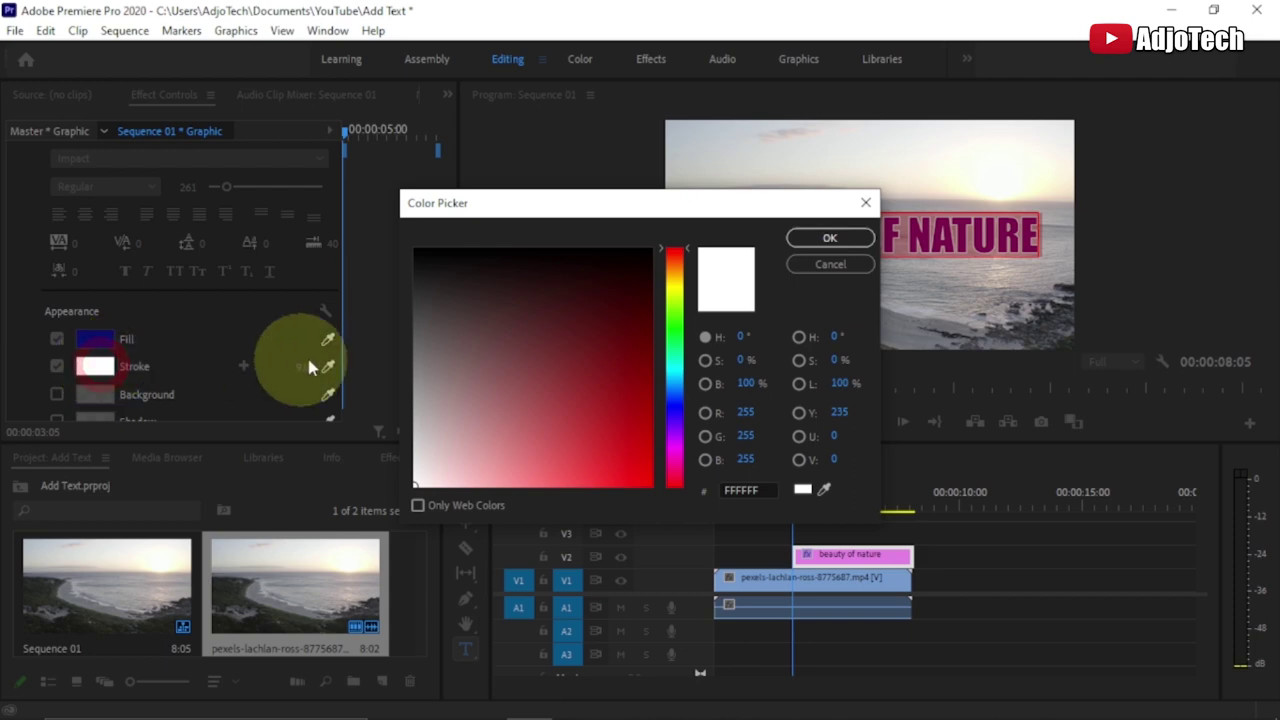
{"action": "left_click", "coordinate": [596, 318]}
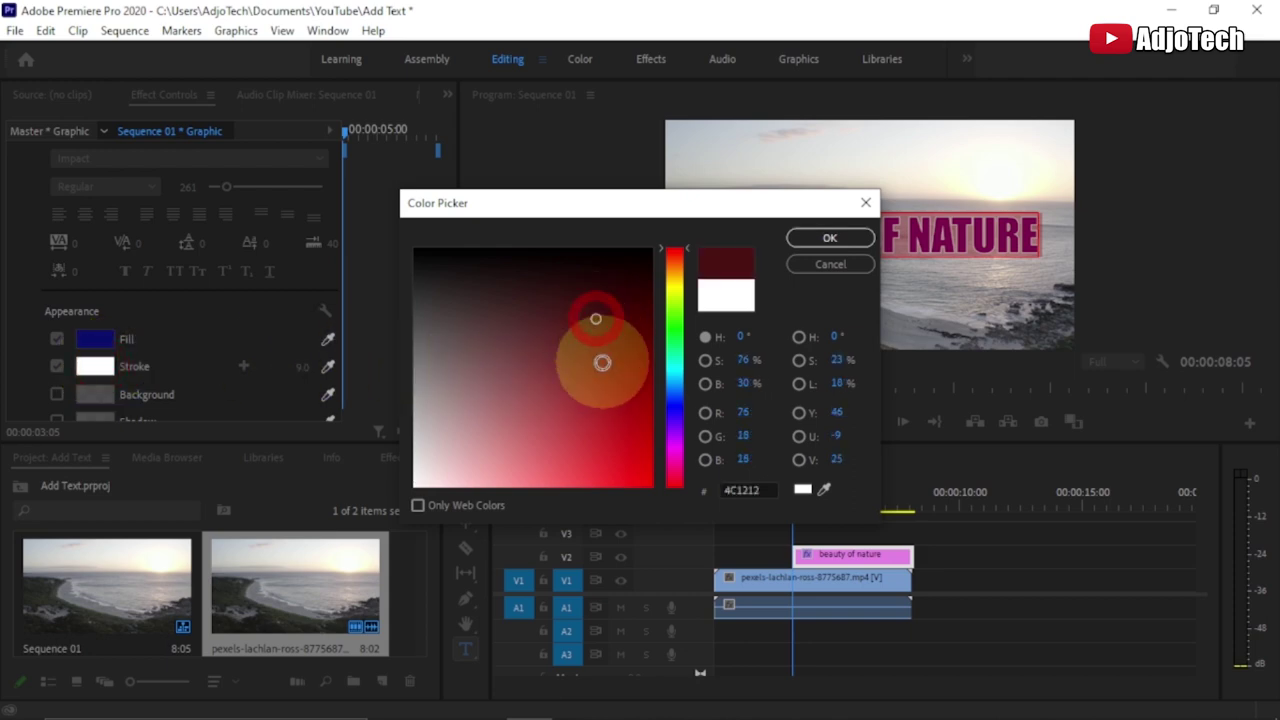
{"action": "left_click", "coordinate": [826, 239]}
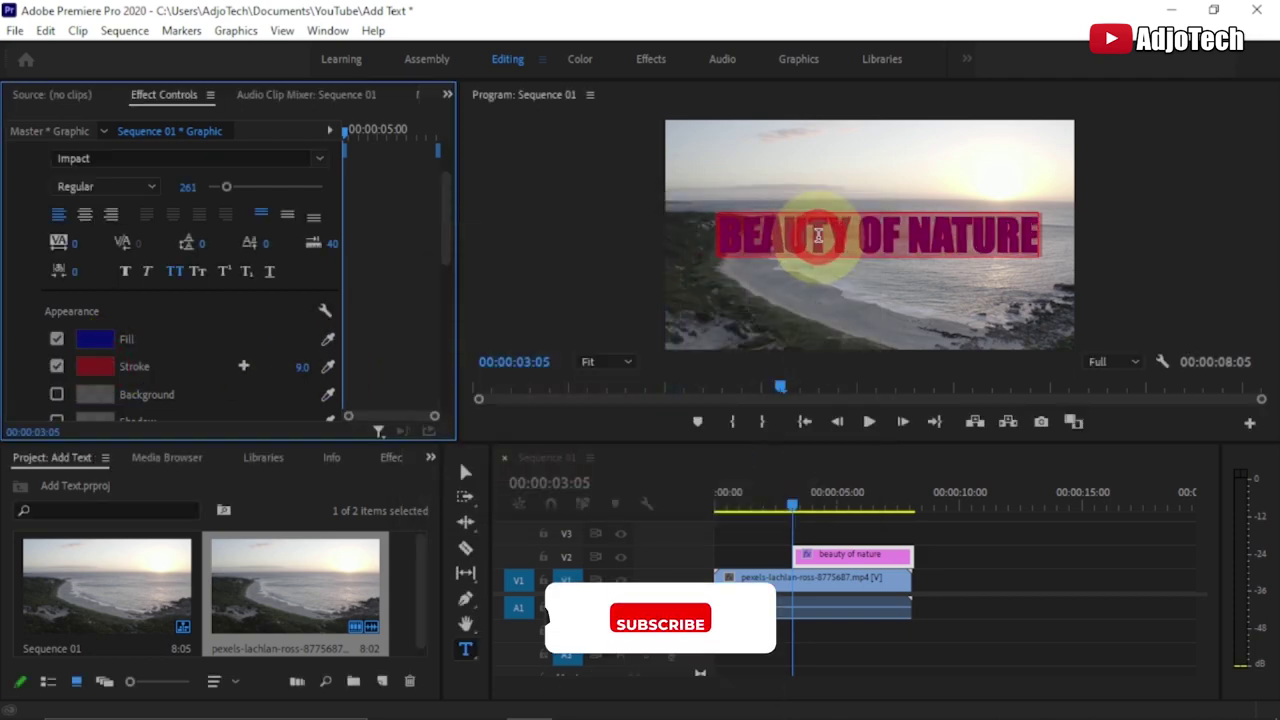
{"action": "left_click_drag", "start_coordinate": [718, 234], "coordinate": [1010, 243]}
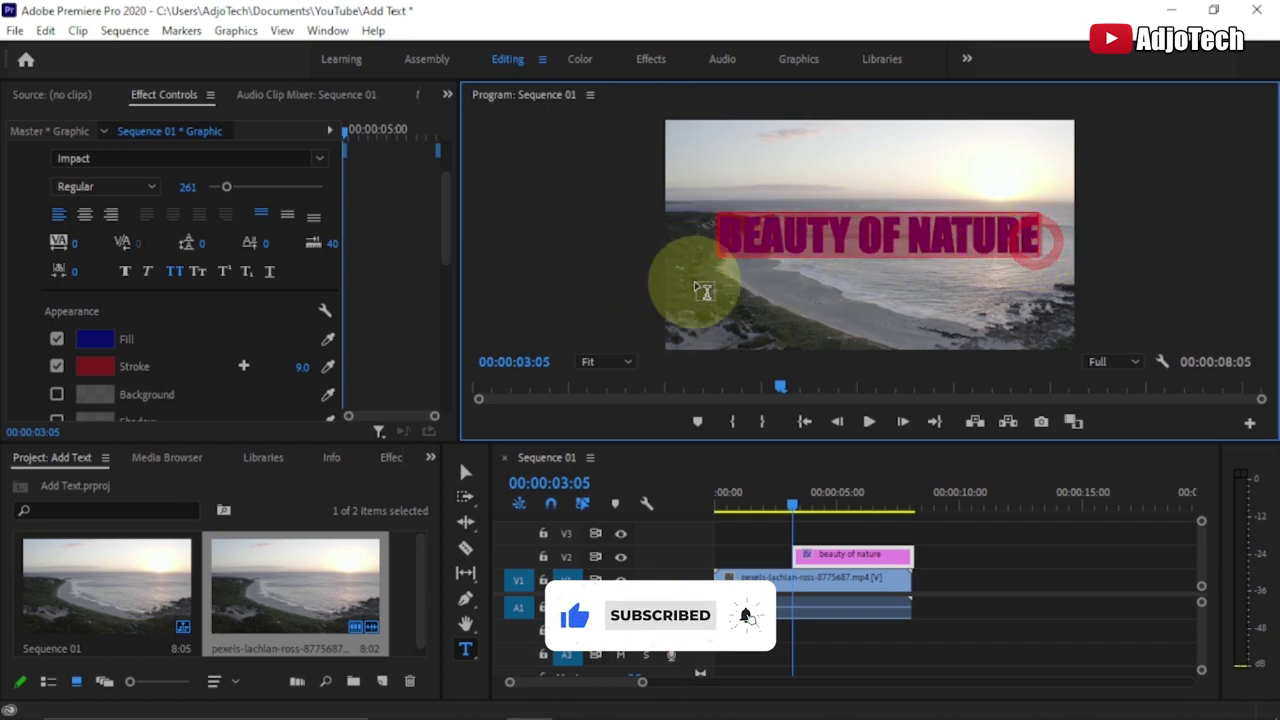
{"action": "scroll", "coordinate": [197, 370], "scroll_direction": "down", "scroll_amount": 1}
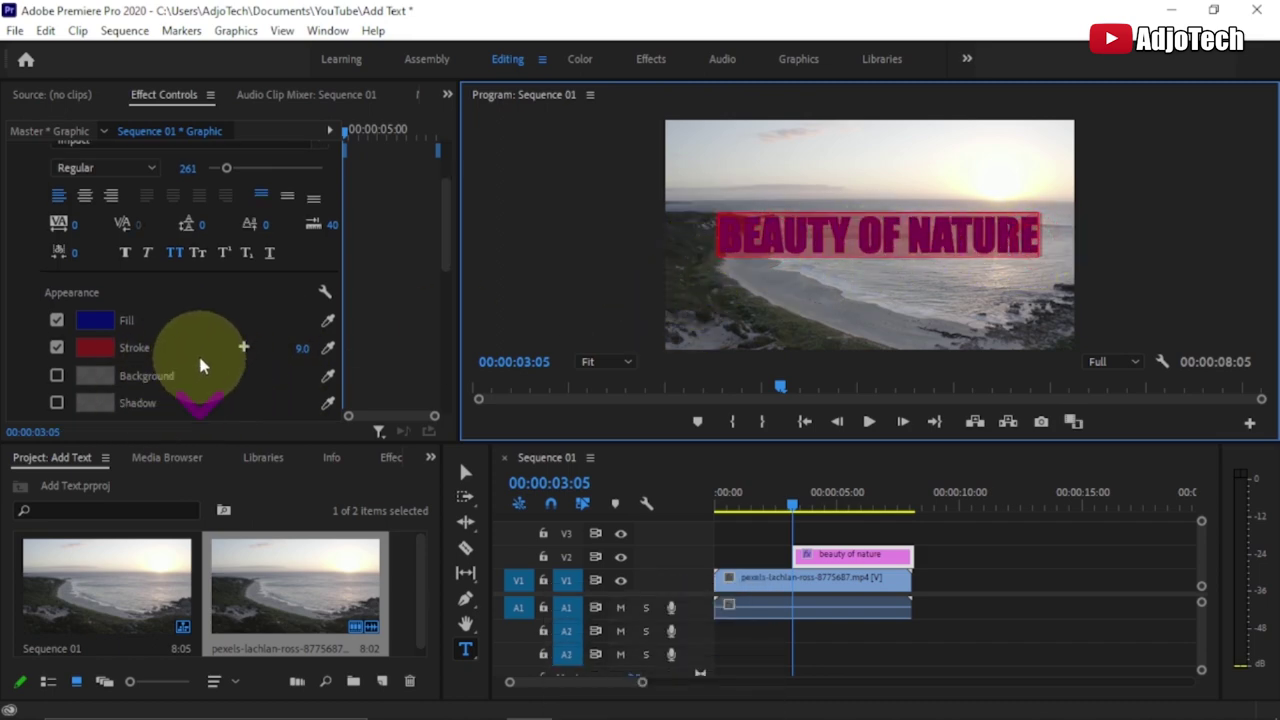
Change the outline to light pink and widen the stroke from 9.0 to 47.0.
{"action": "left_click", "coordinate": [95, 350]}
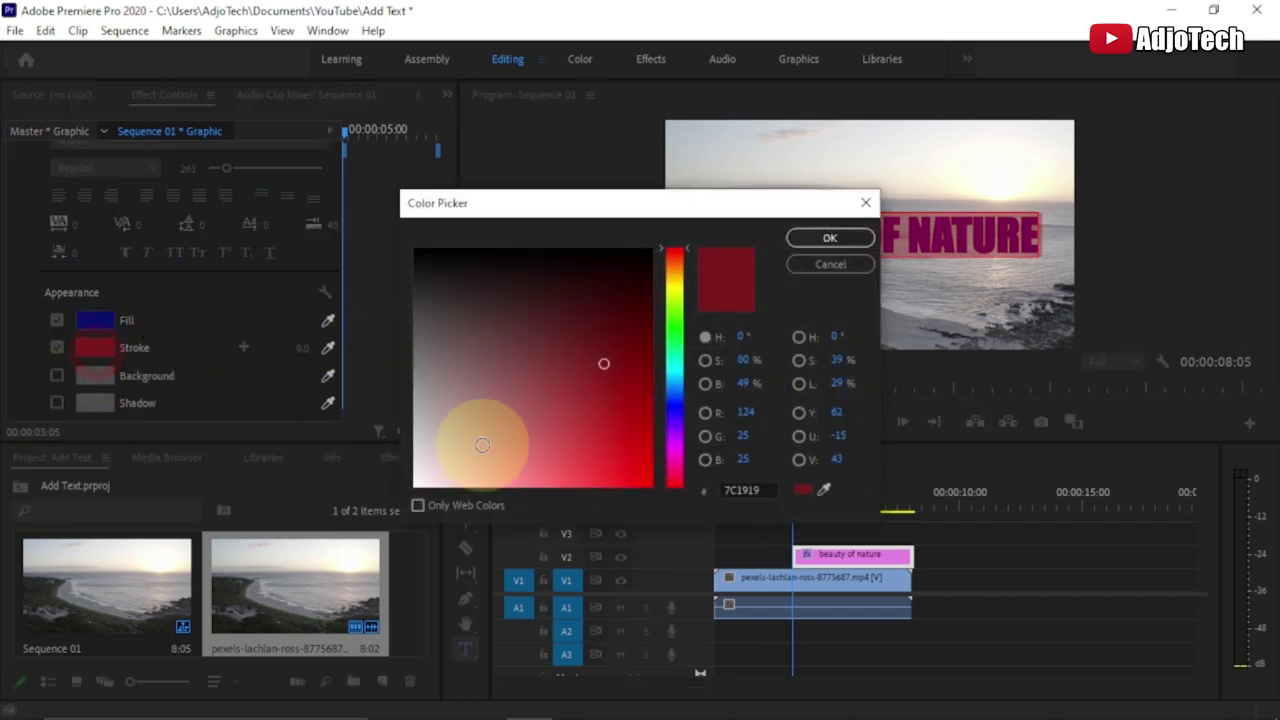
{"action": "left_click", "coordinate": [480, 443]}
{"action": "left_click", "coordinate": [794, 237]}
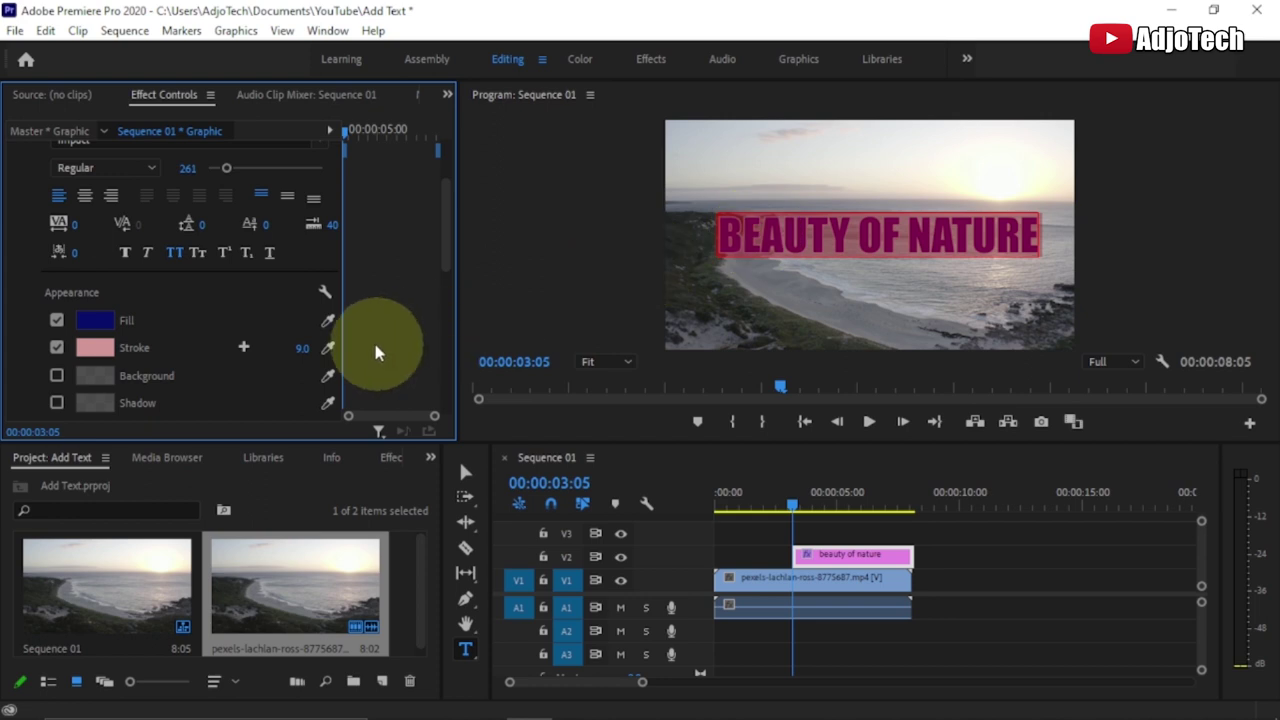
{"action": "left_click_drag", "start_coordinate": [303, 358], "coordinate": [339, 347]}
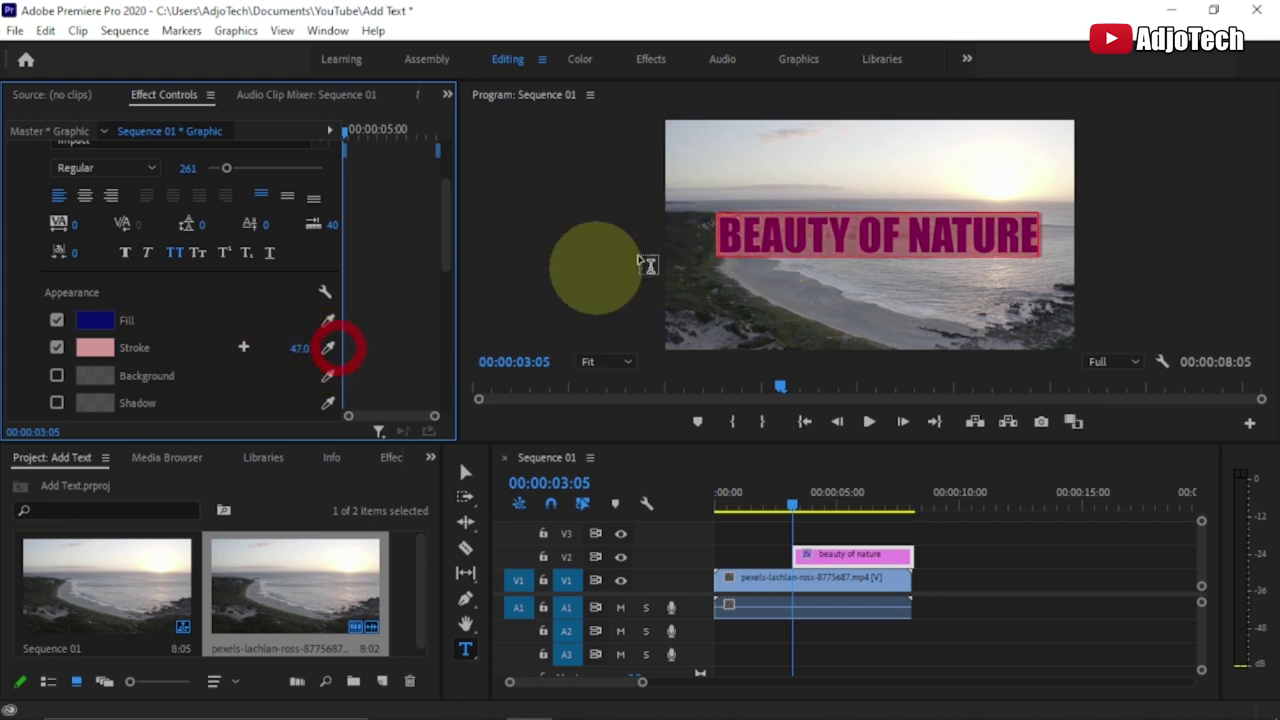
{"action": "left_click", "coordinate": [760, 240]}
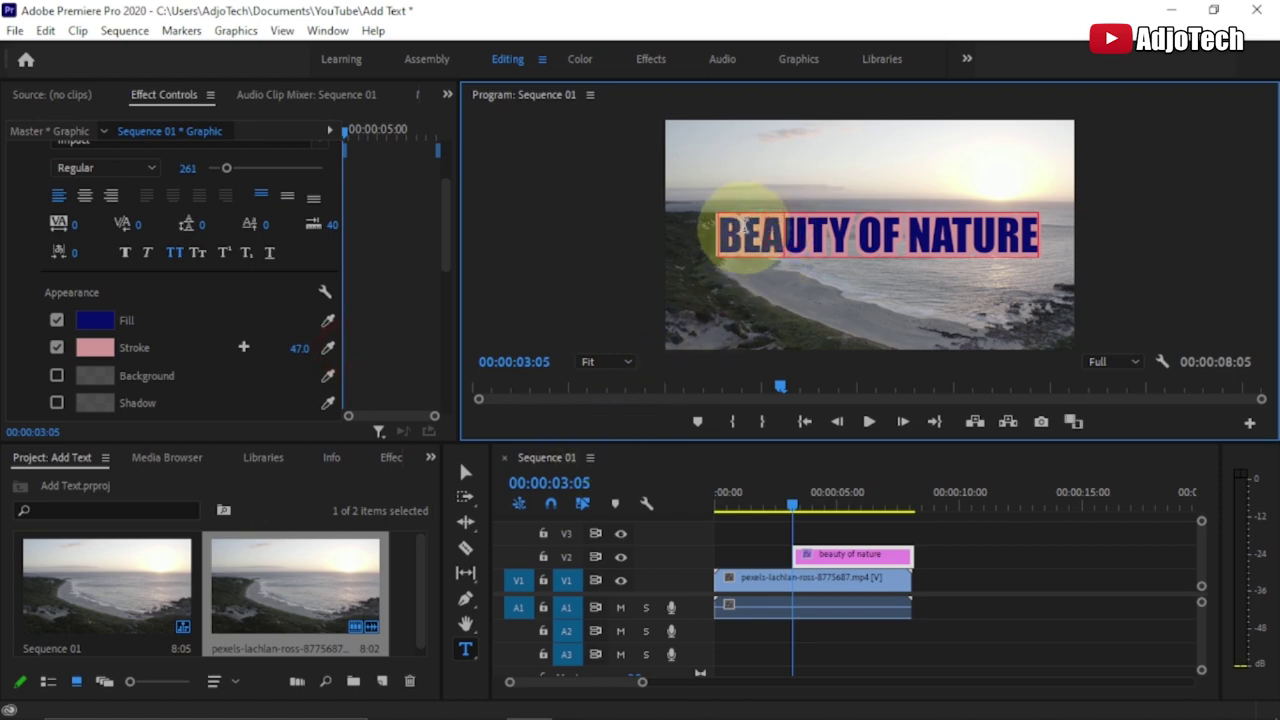
{"action": "left_click_drag", "start_coordinate": [724, 232], "coordinate": [1036, 229]}
{"action": "scroll", "coordinate": [183, 376], "scroll_direction": "down", "scroll_amount": 1}
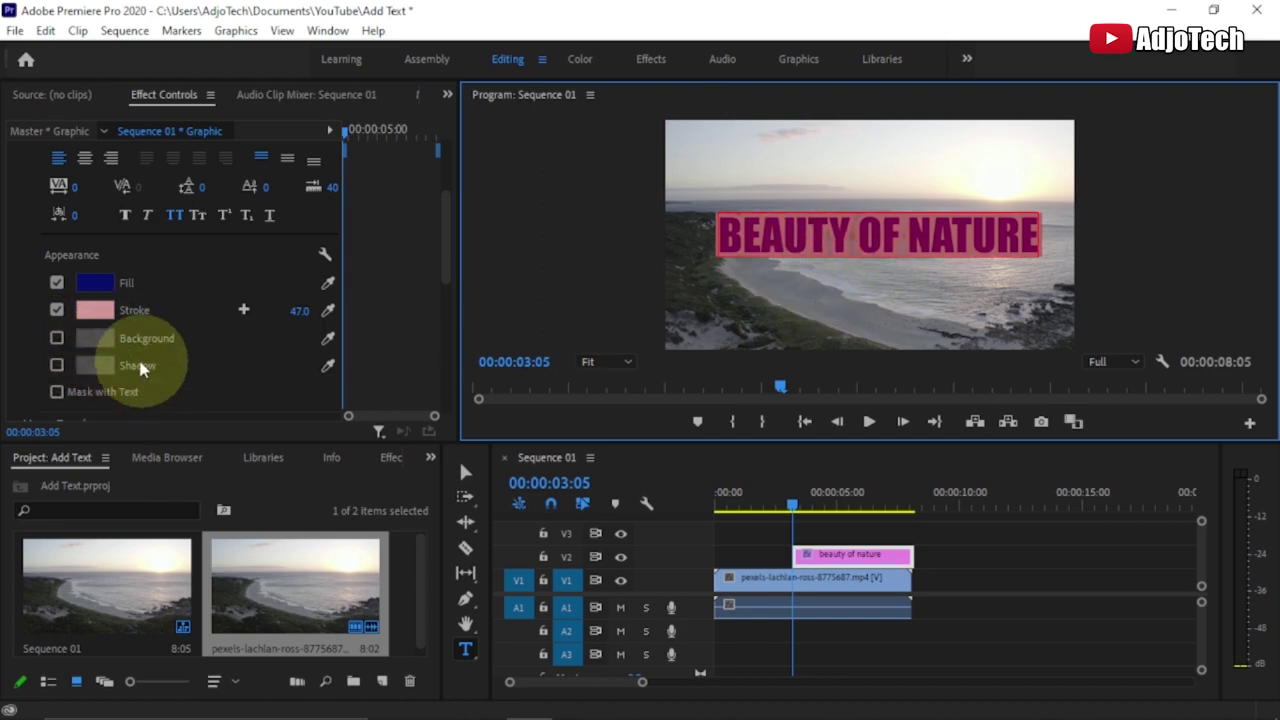
Enable the Background box and switch off the title's stroke.
{"action": "left_click", "coordinate": [57, 339]}
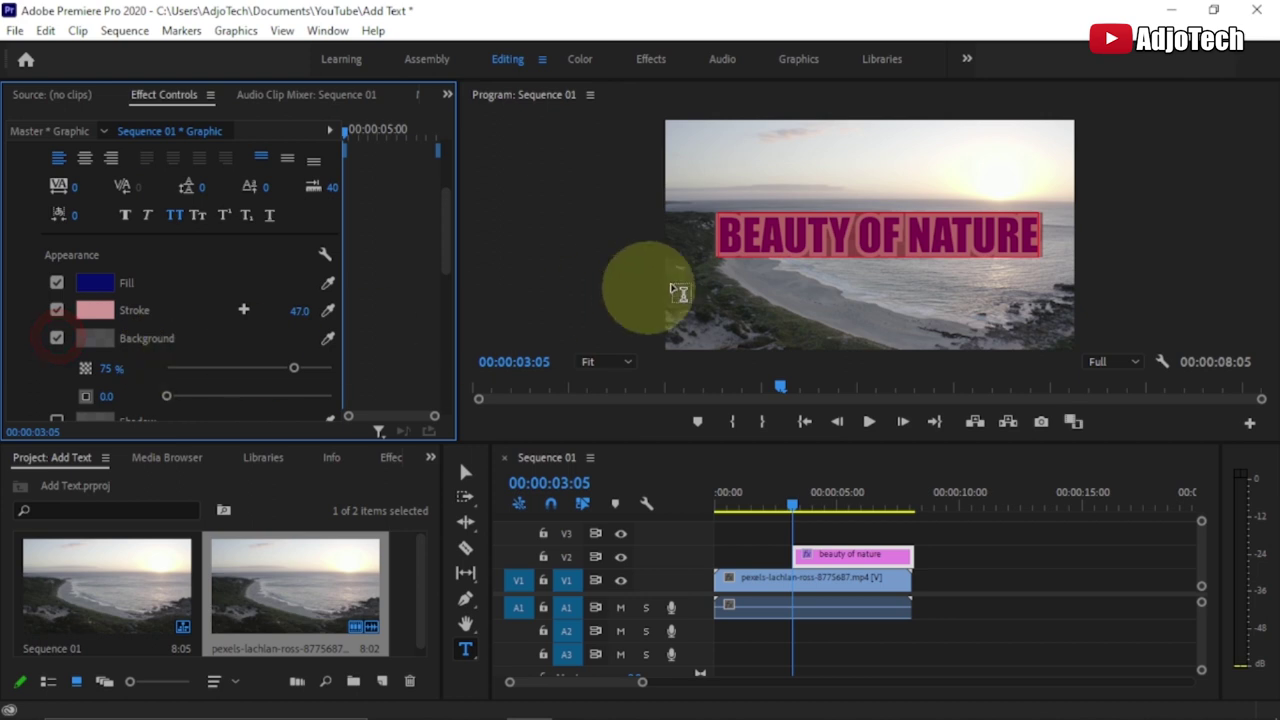
{"action": "left_click", "coordinate": [773, 234]}
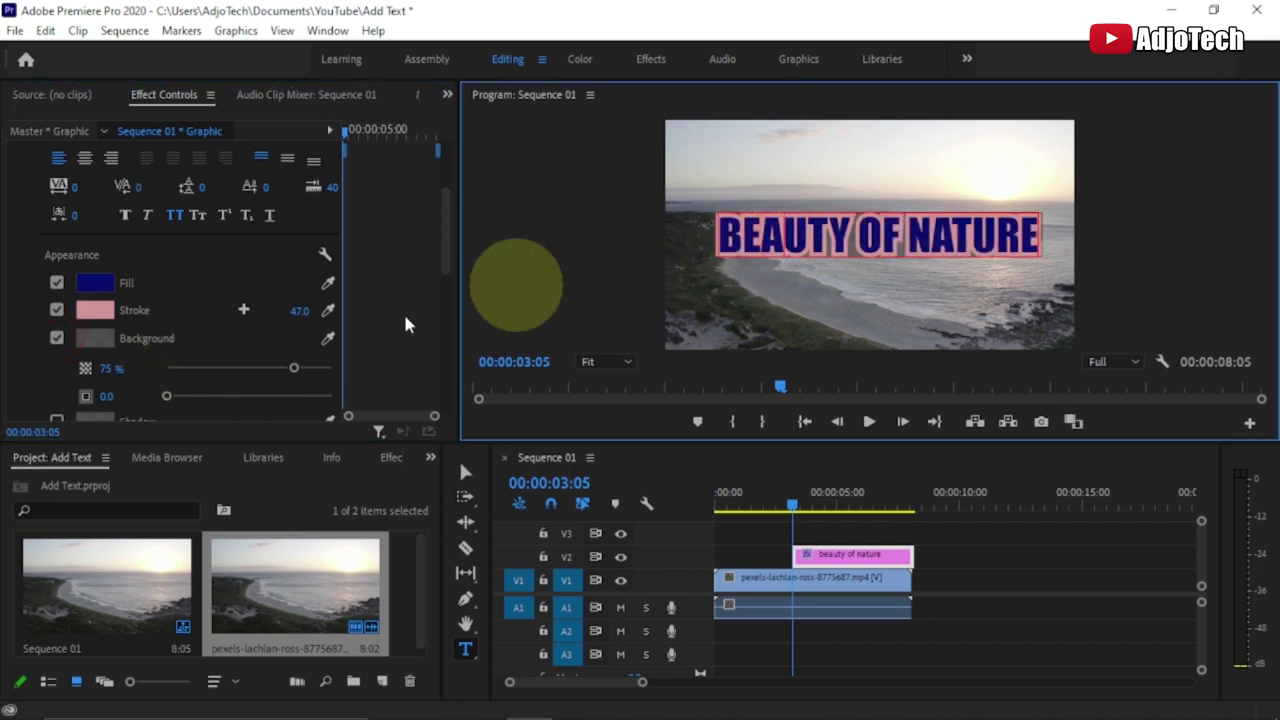
{"action": "left_click", "coordinate": [57, 310]}
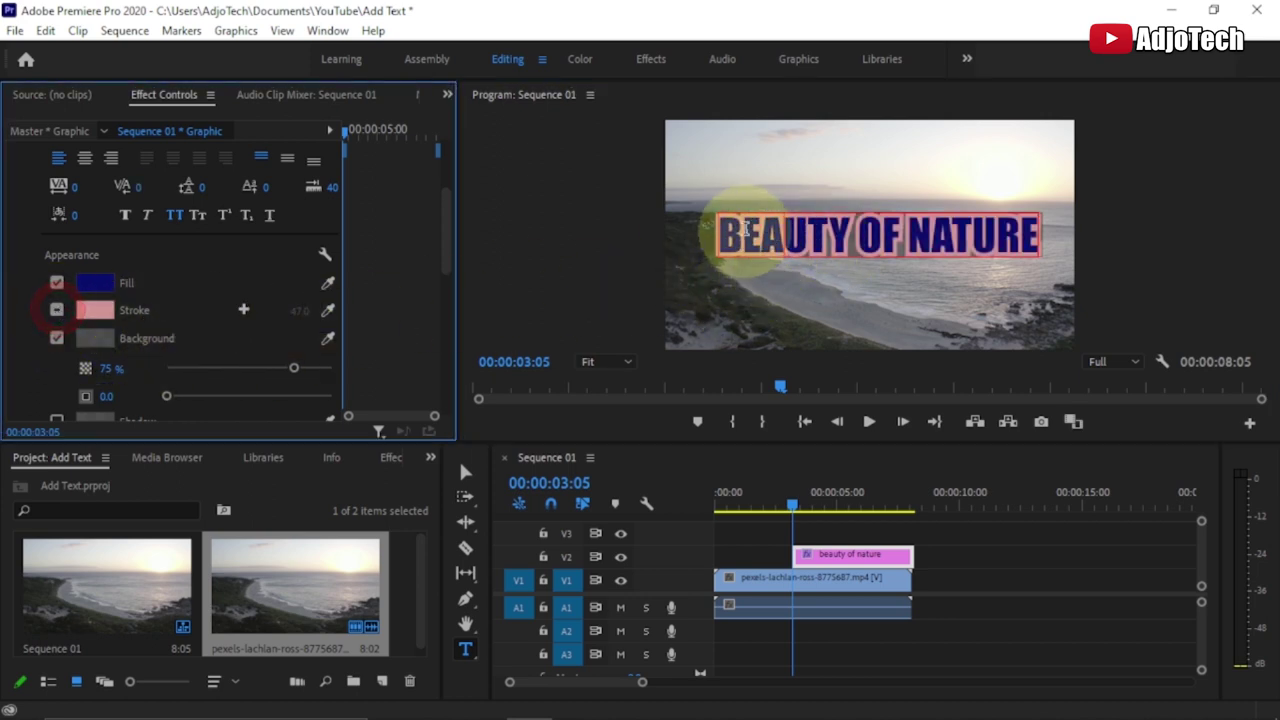
{"action": "left_click", "coordinate": [726, 238]}
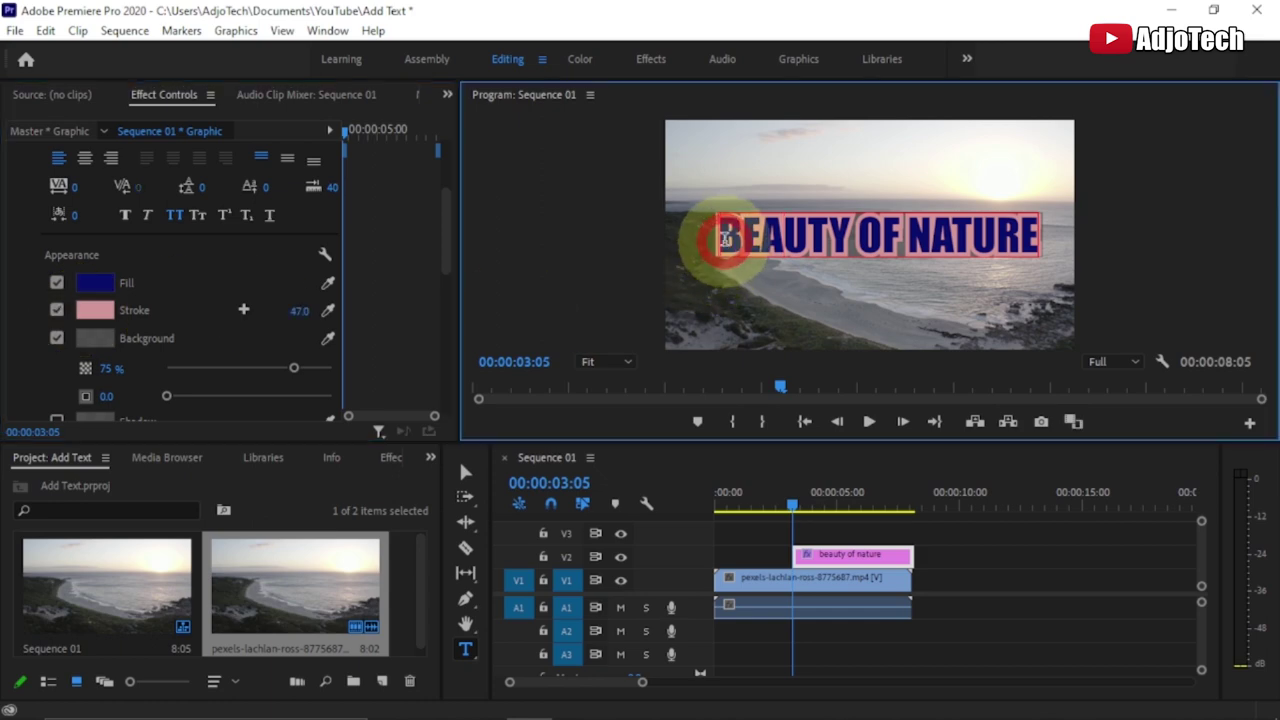
{"action": "left_click_drag", "start_coordinate": [726, 240], "coordinate": [1030, 238]}
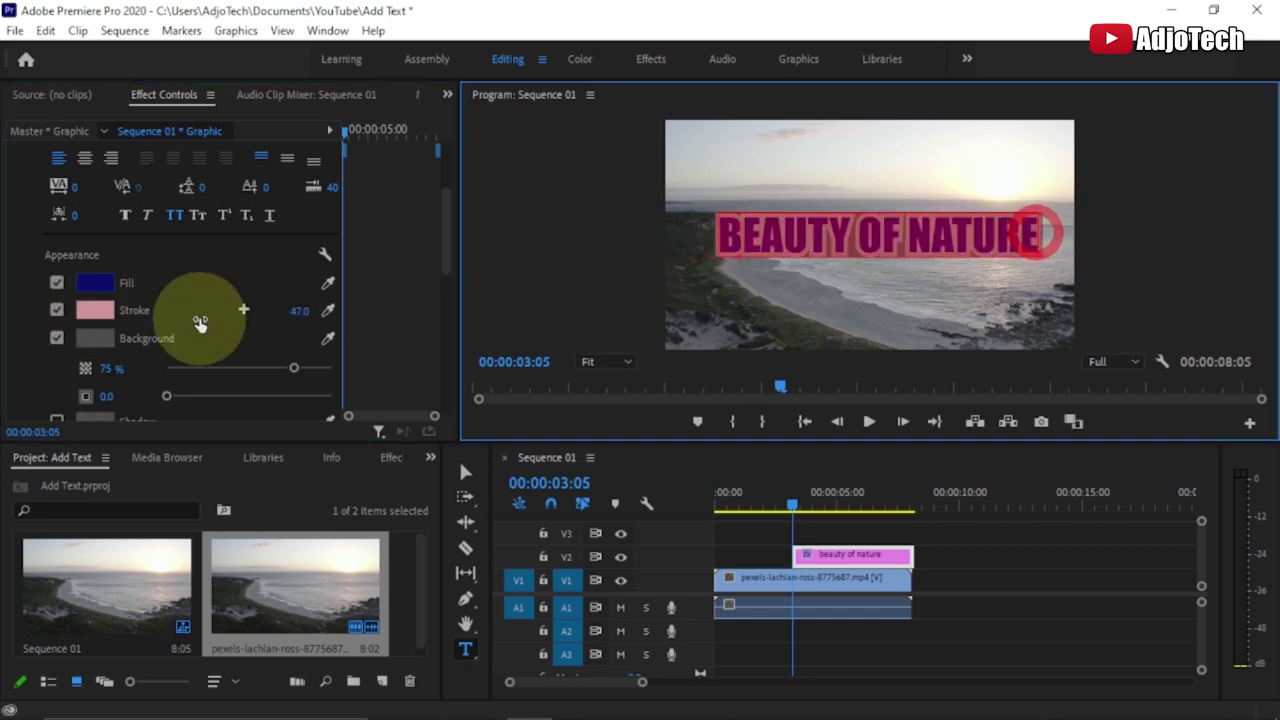
{"action": "left_click", "coordinate": [57, 310]}
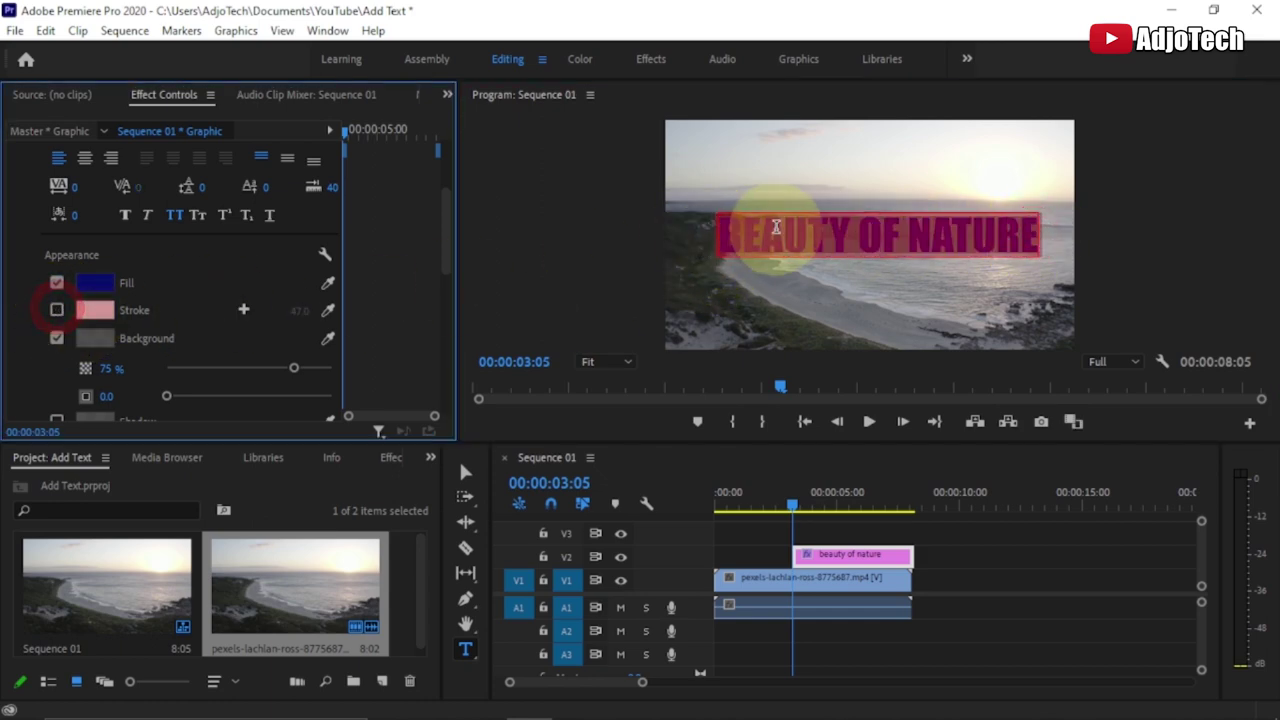
Set the 75% opacity background box colour to light EEE4E4.
{"action": "left_click", "coordinate": [718, 282]}
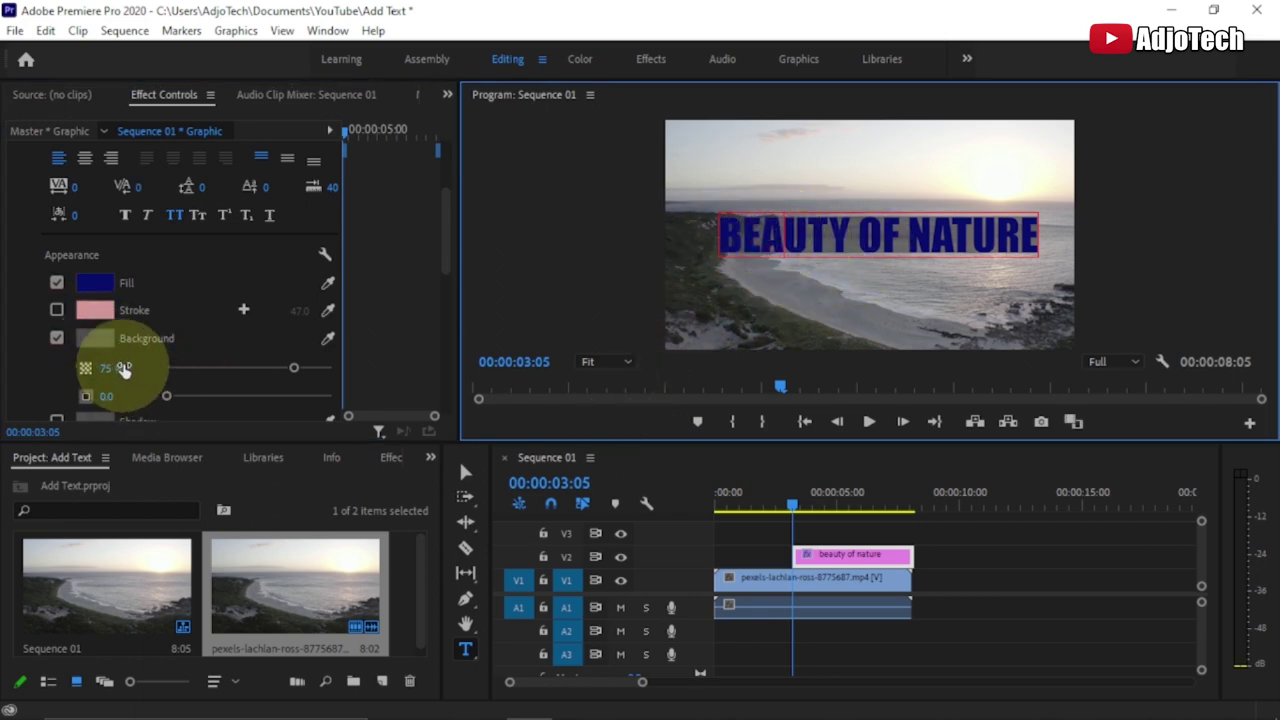
{"action": "left_click", "coordinate": [95, 340]}
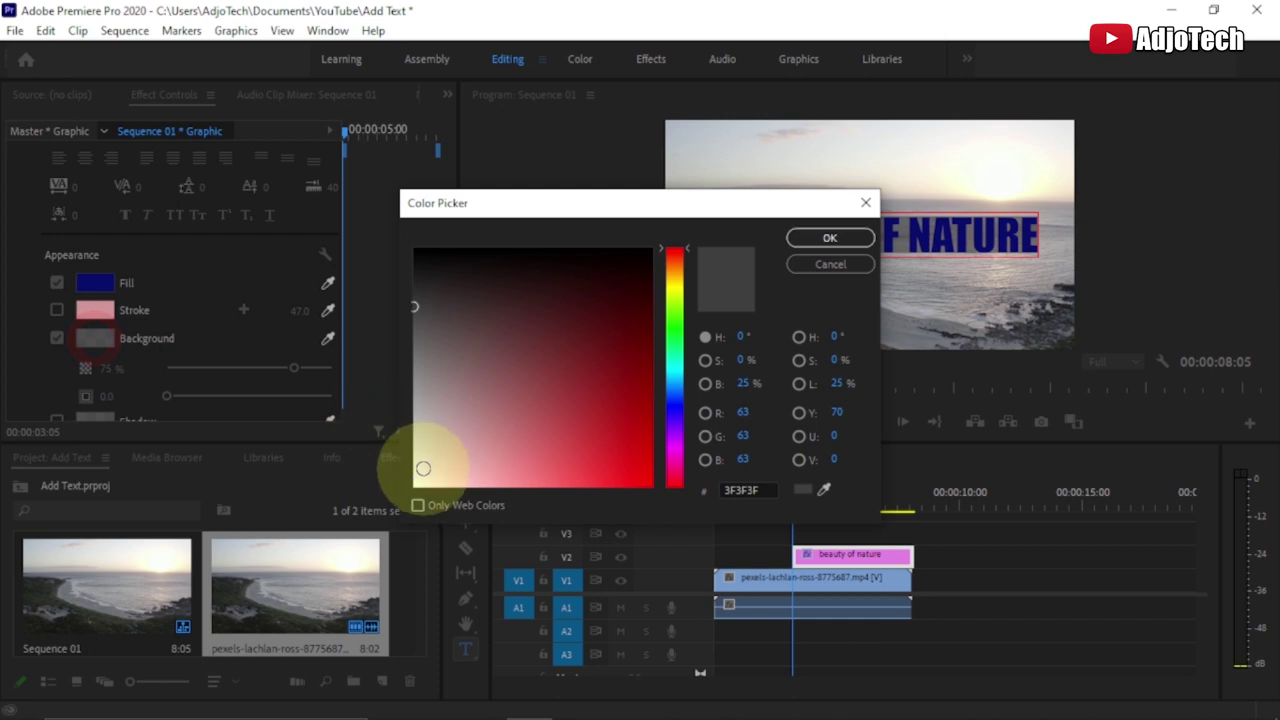
{"action": "left_click", "coordinate": [802, 249]}
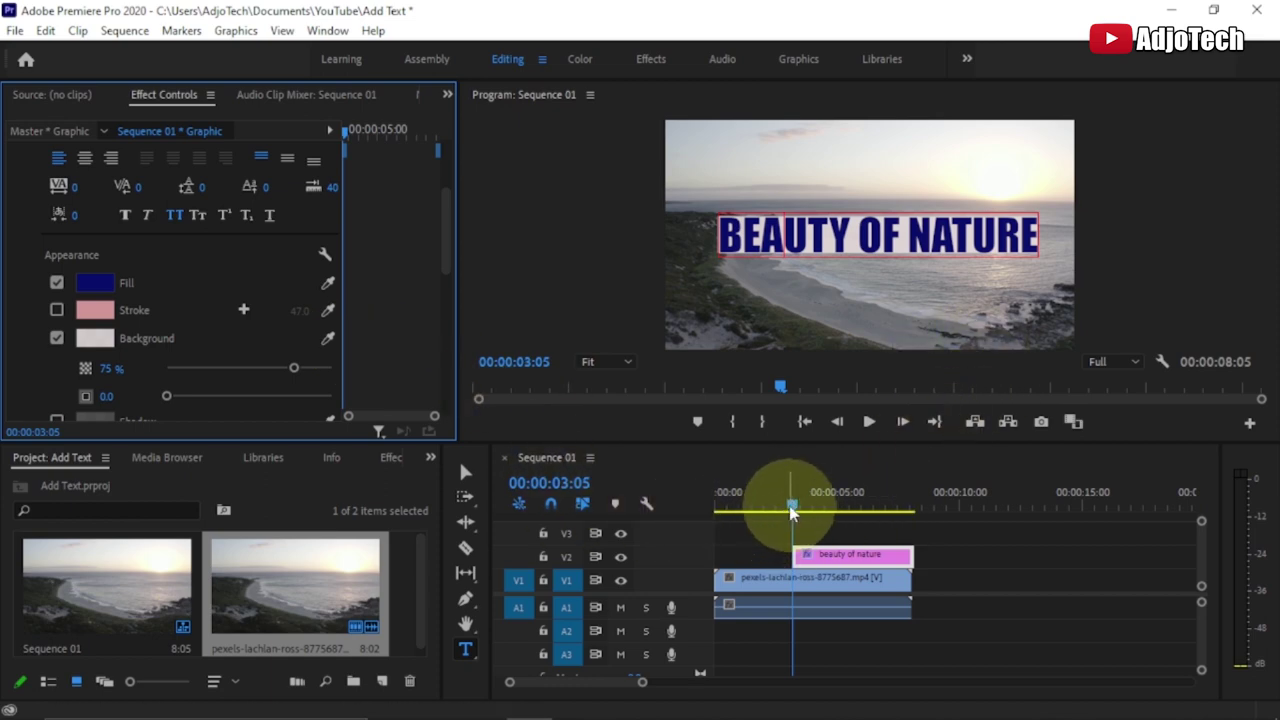
Trim the V2 title clip's end back to about 5 seconds and scrub to check.
{"action": "mouse_move", "coordinate": [791, 511]}
{"action": "left_mouse_down"}
{"action": "mouse_move", "coordinate": [920, 509]}
{"action": "mouse_move", "coordinate": [797, 522]}
{"action": "left_mouse_up"}
{"action": "left_click_drag", "start_coordinate": [904, 553], "coordinate": [848, 554]}
{"action": "left_click_drag", "start_coordinate": [785, 517], "coordinate": [879, 505]}
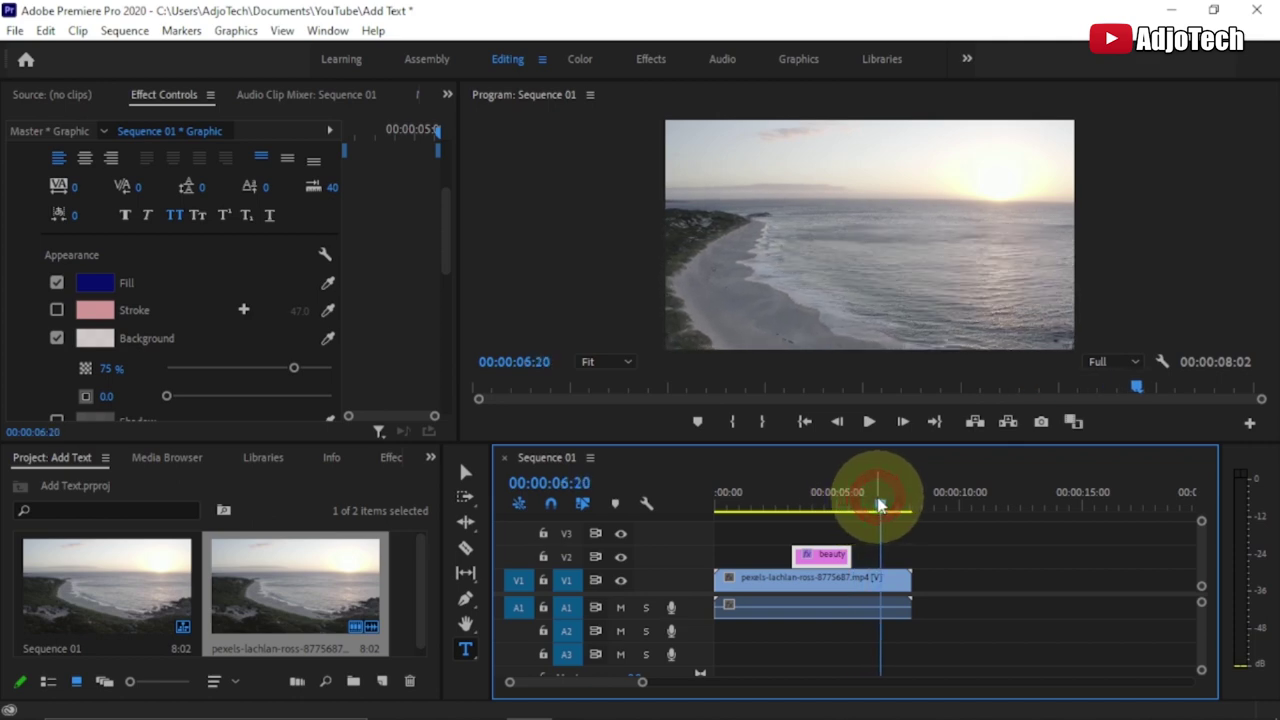